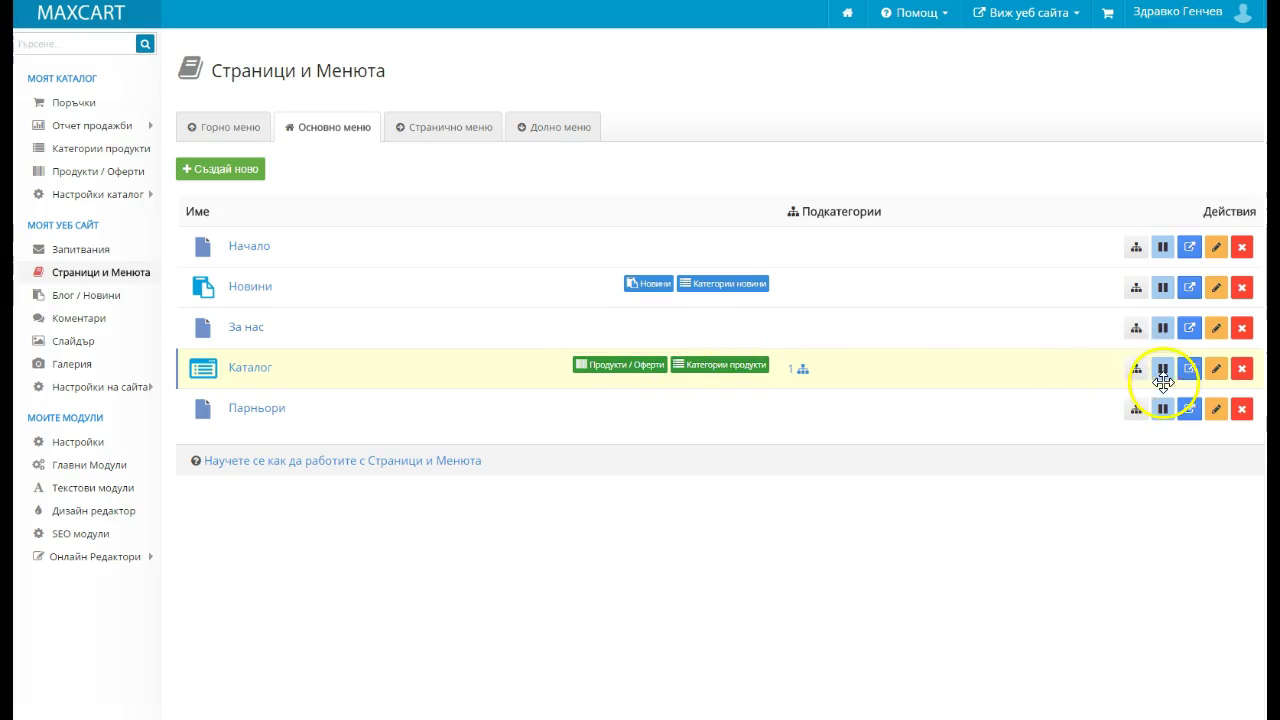
Step: Pause the Каталог entry in the main menu and reload the storefront
click(1163, 368)
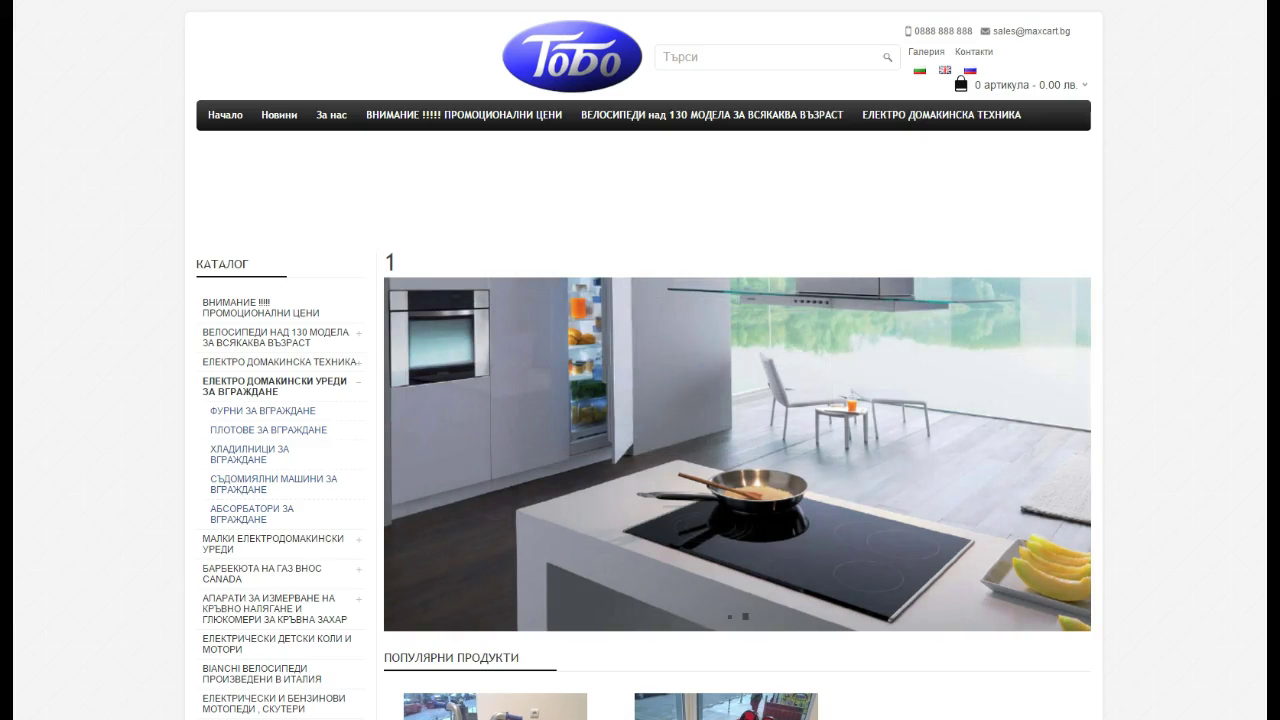
key(F5)
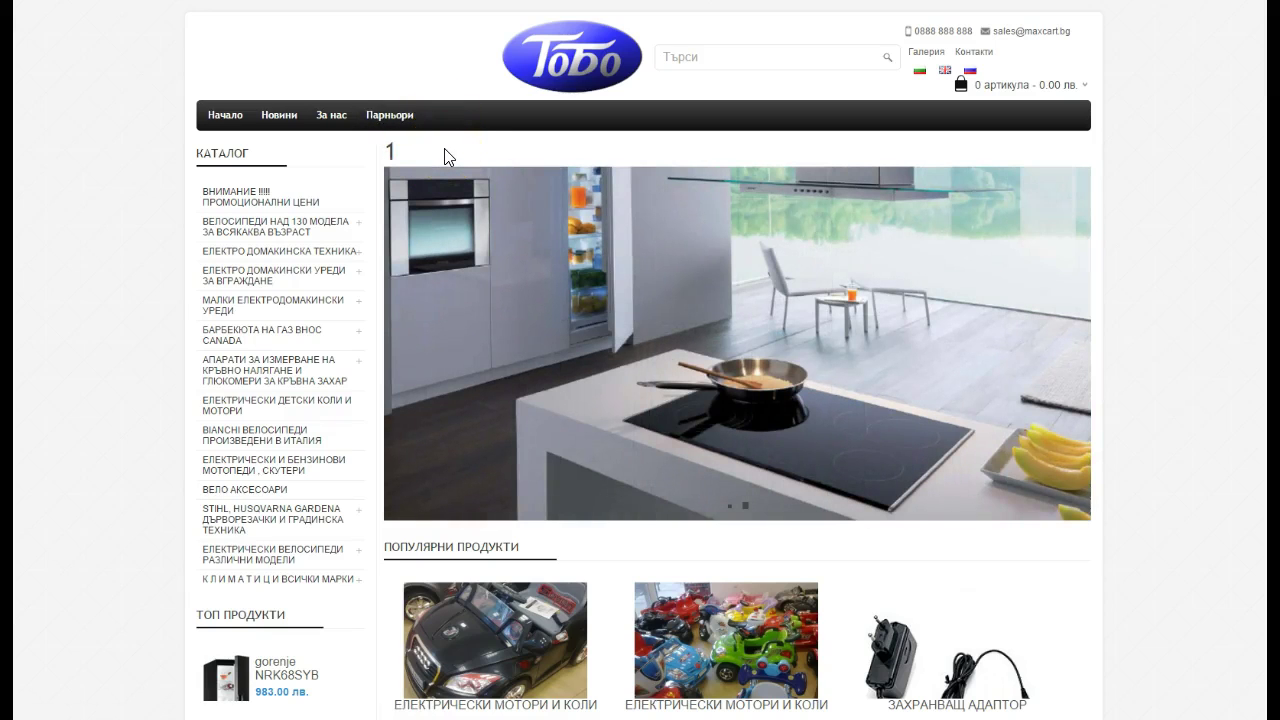
Step: Browse the storefront catalogue and open the ЕЛЕКТРО ДОМАКИНСКИ УРЕДИ ЗА ВГРАЖДАНЕ category
click(360, 226)
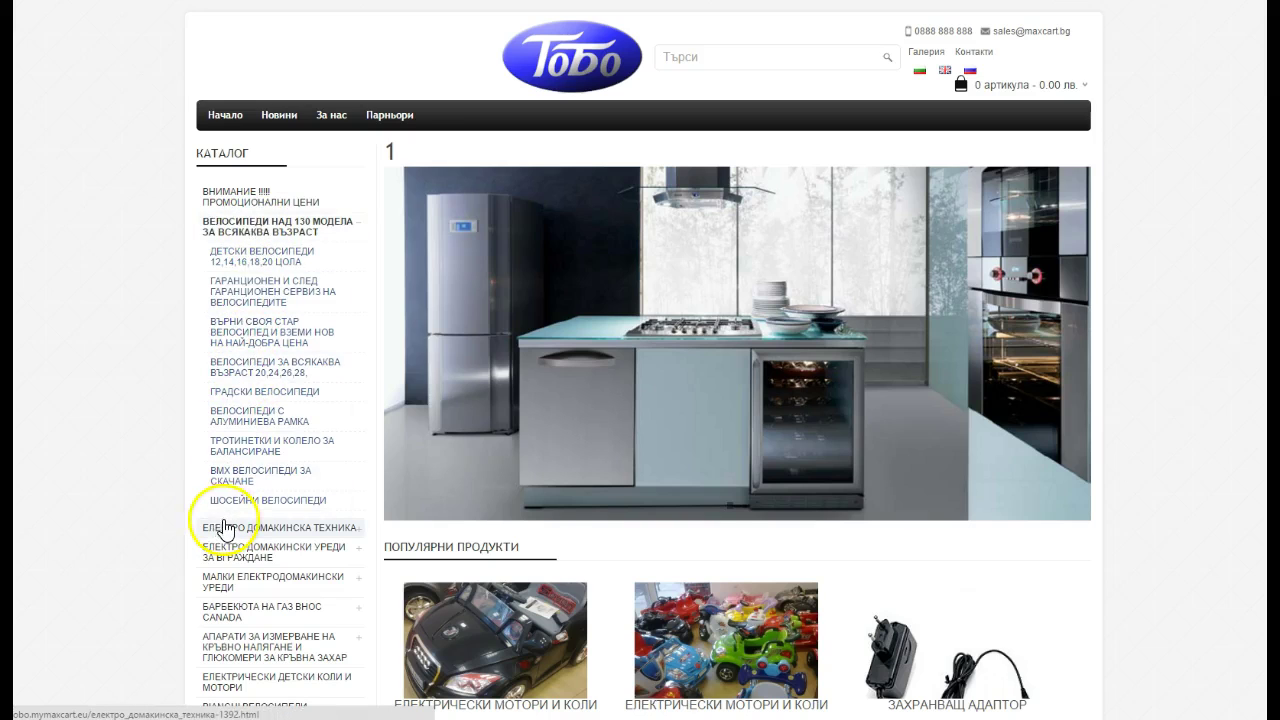
click(228, 527)
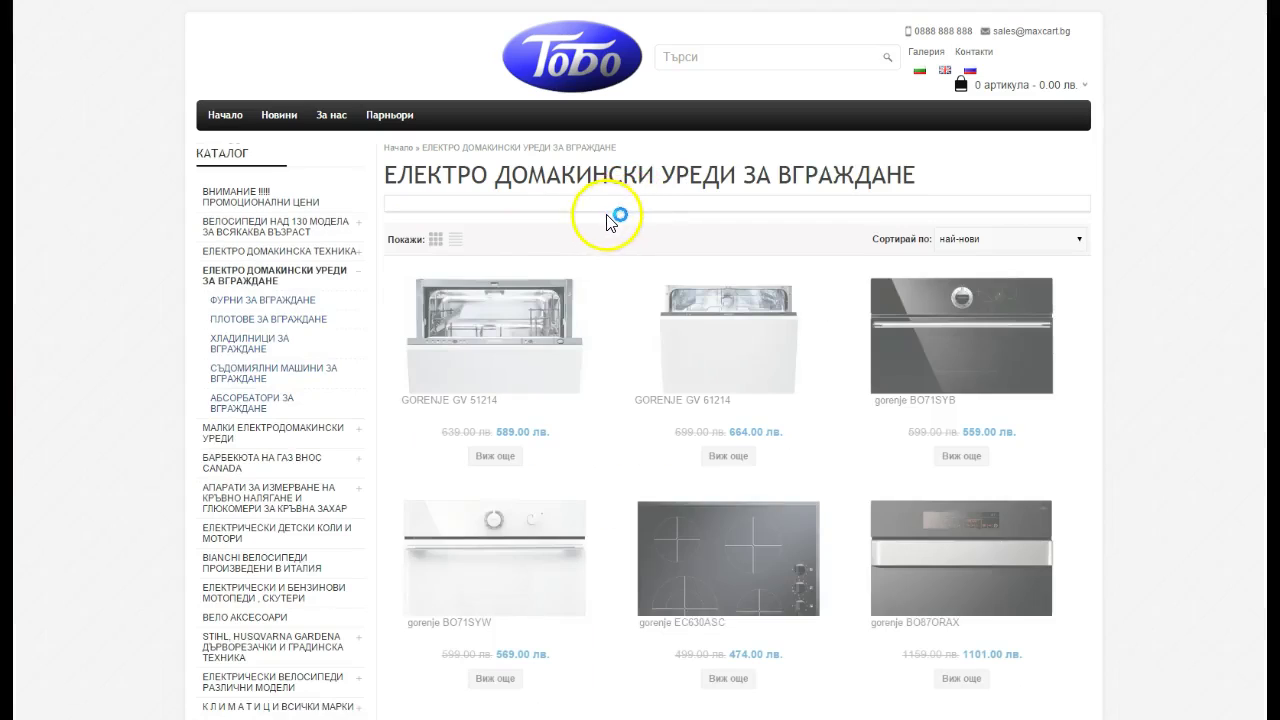
drag(384, 175, 877, 177)
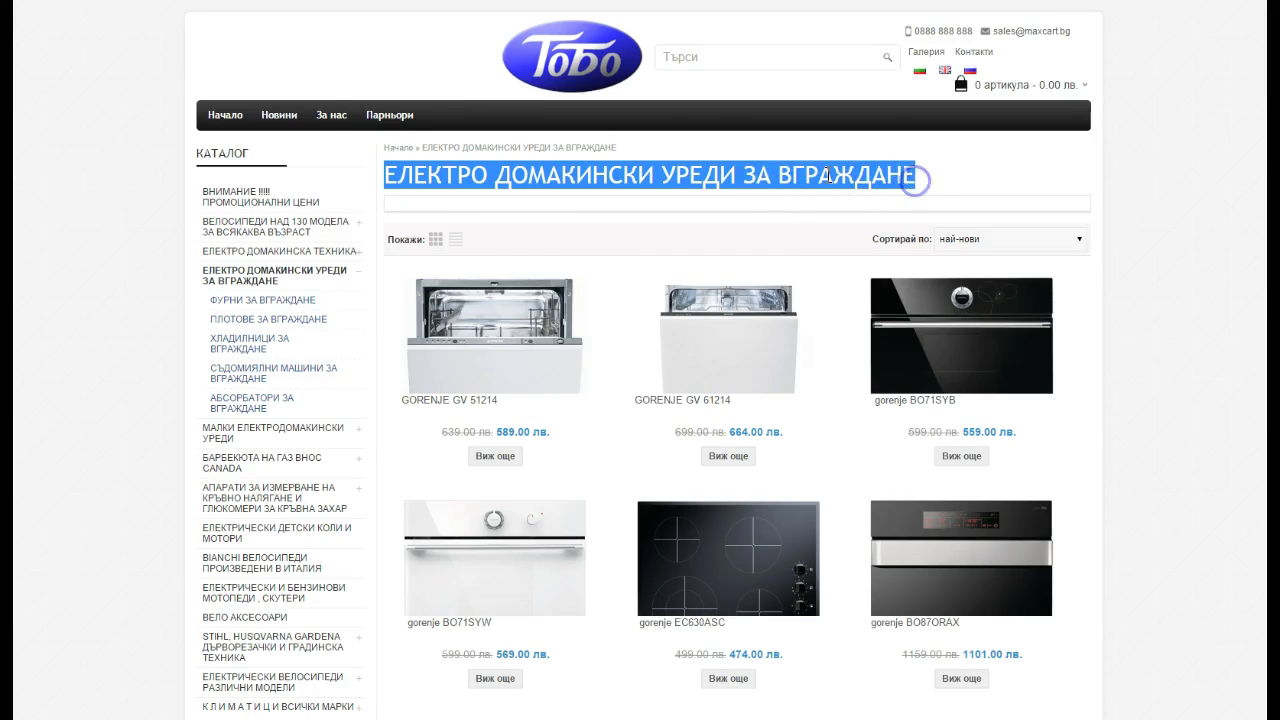
click(448, 121)
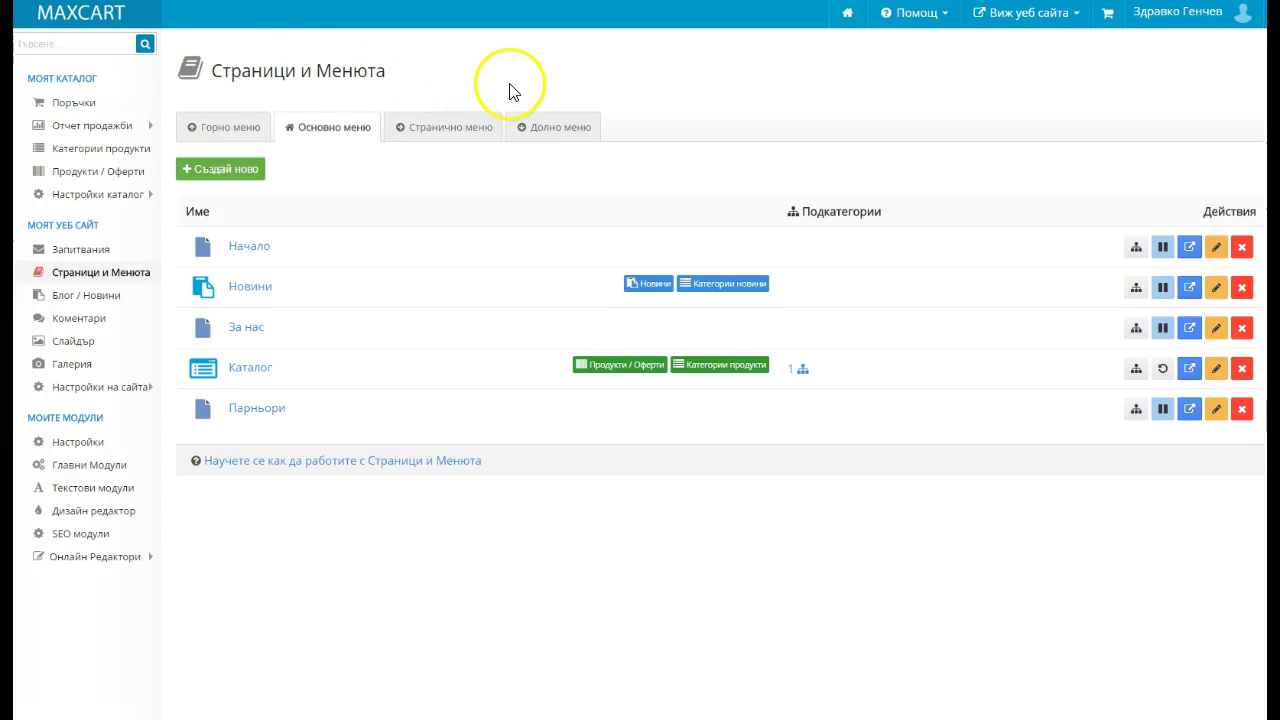
Step: Create a new page in the admin's main menu and title it "Домакински уреди"
click(506, 94)
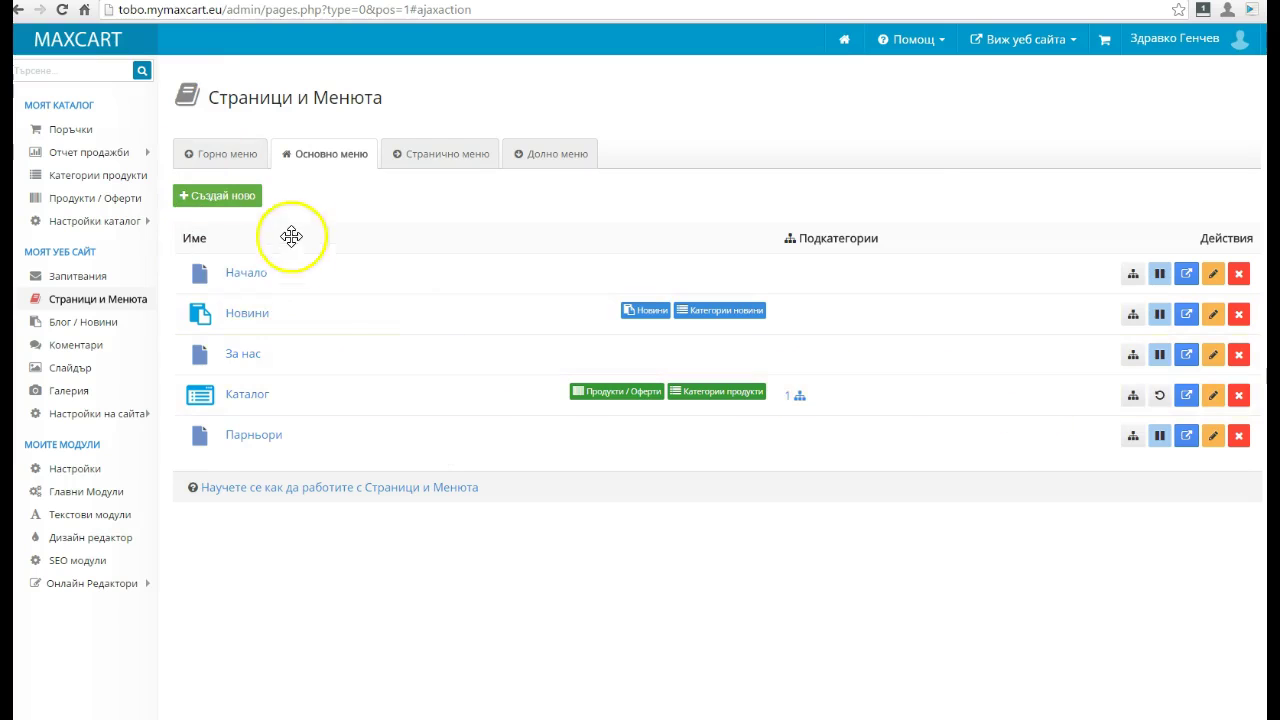
click(238, 200)
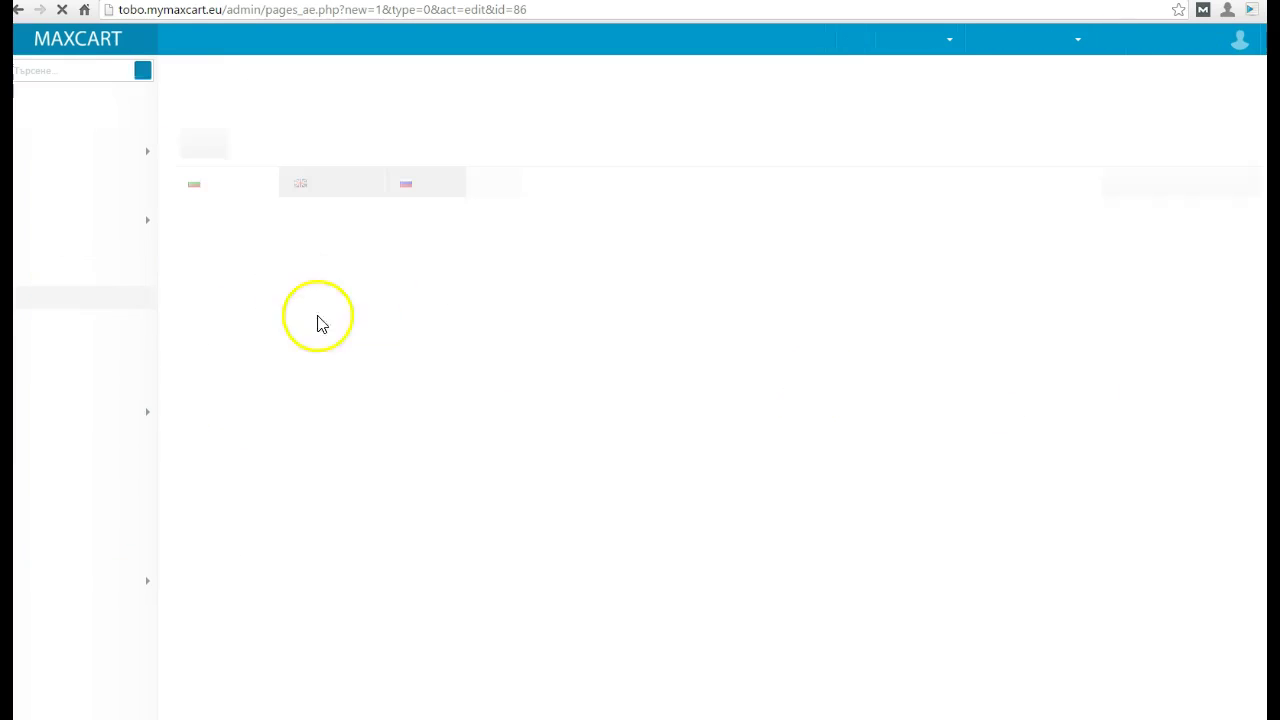
click(324, 230)
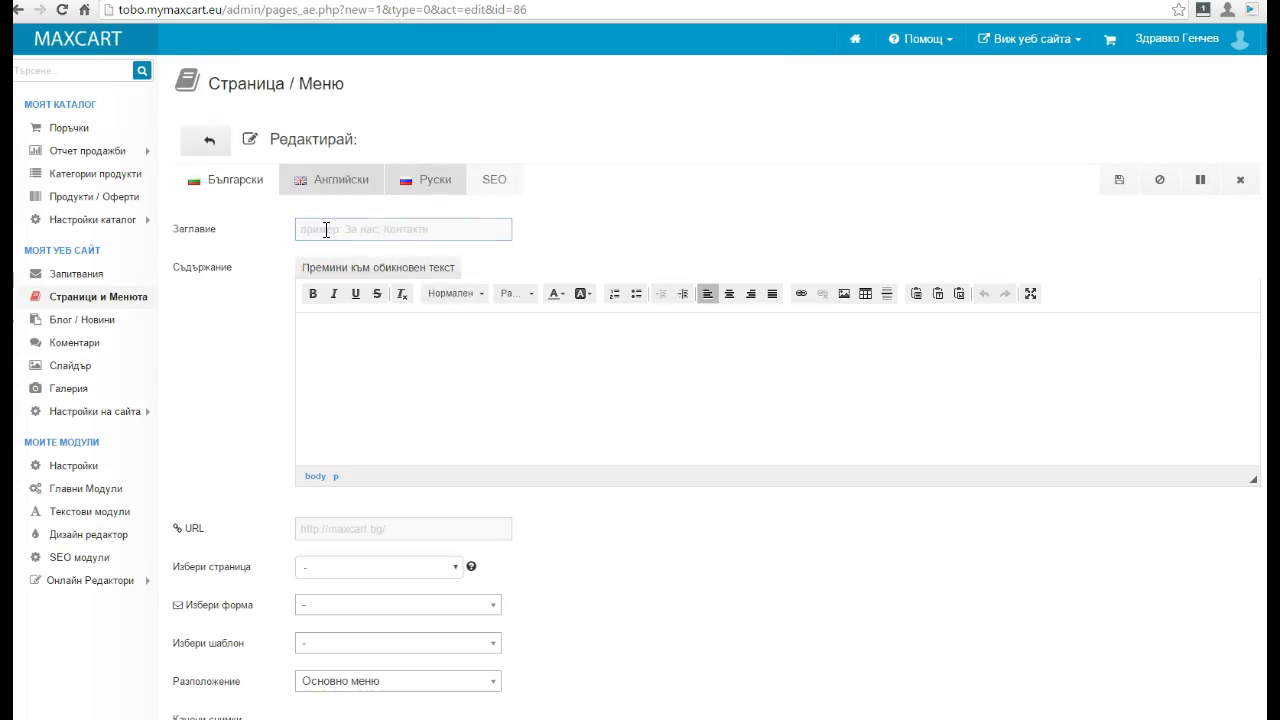
text(Домакински уреди)
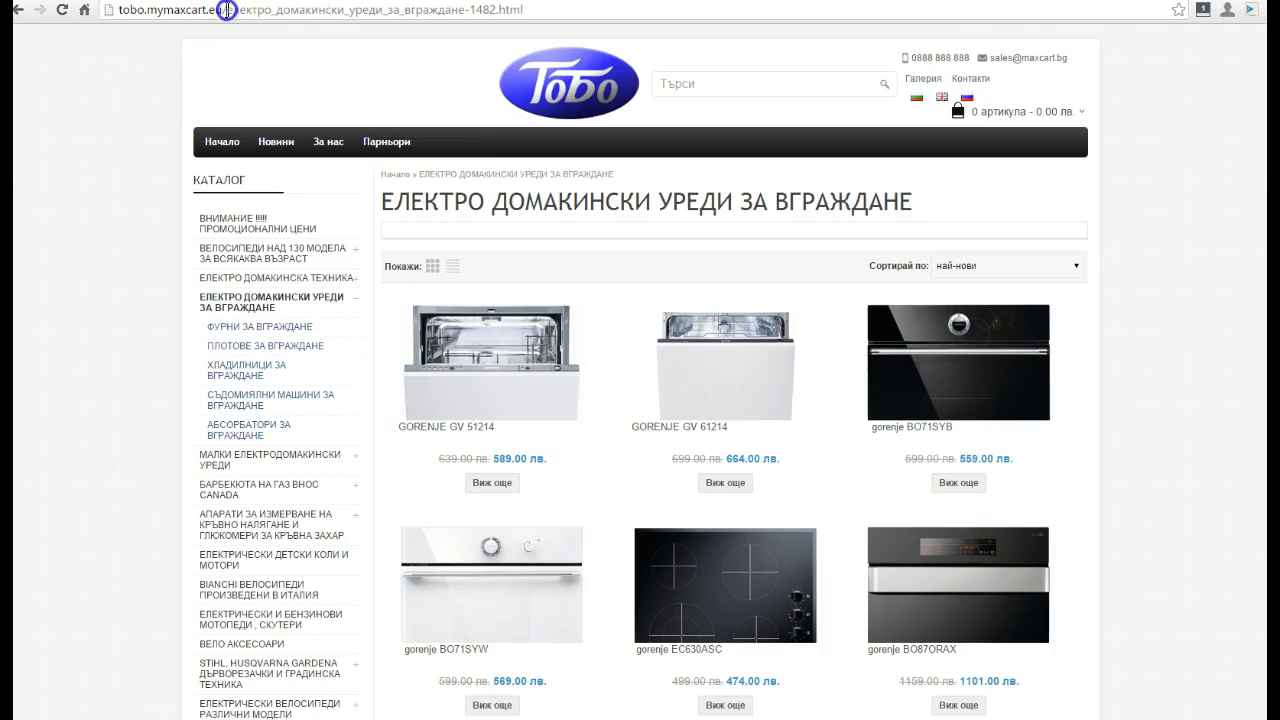
Step: Copy only the -1482.html ending of the built-in appliances category address from the storefront, leaving out the category name
mouse_move(227, 10)
mouse_down()
mouse_move(522, 10)
mouse_move(277, 10)
mouse_move(210, 24)
mouse_up()
click(461, 10)
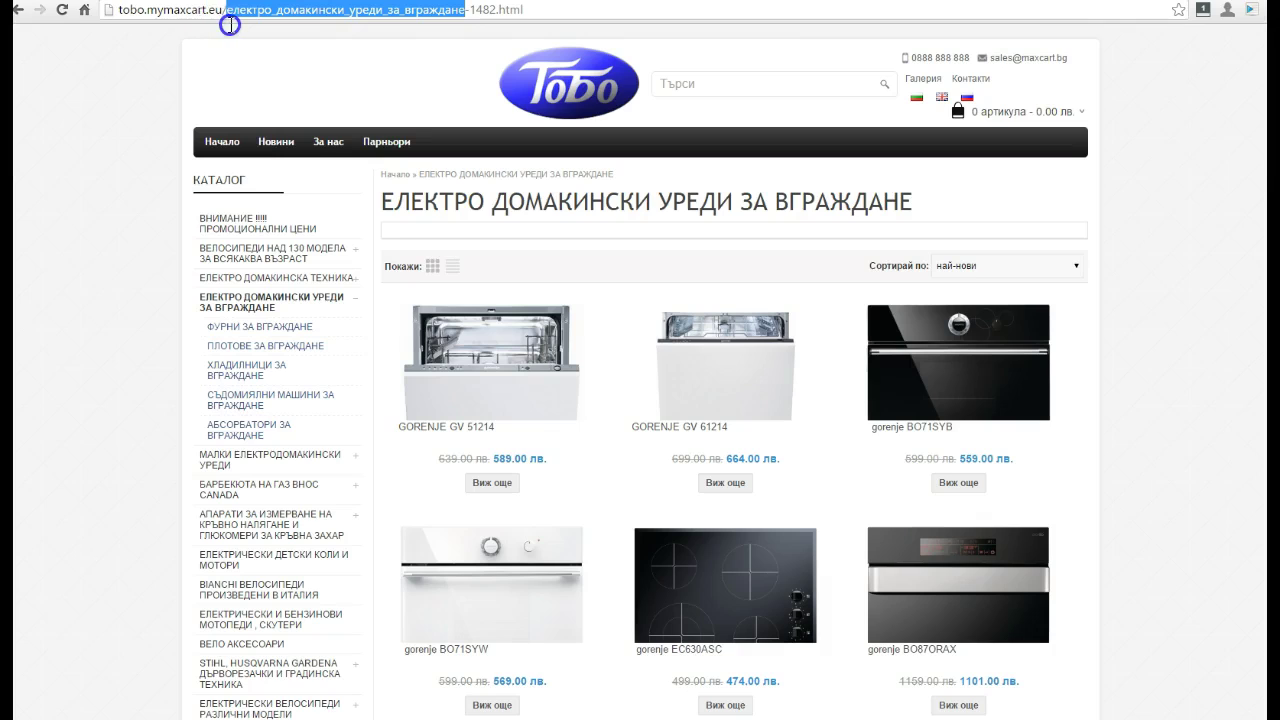
key(BackSpace)
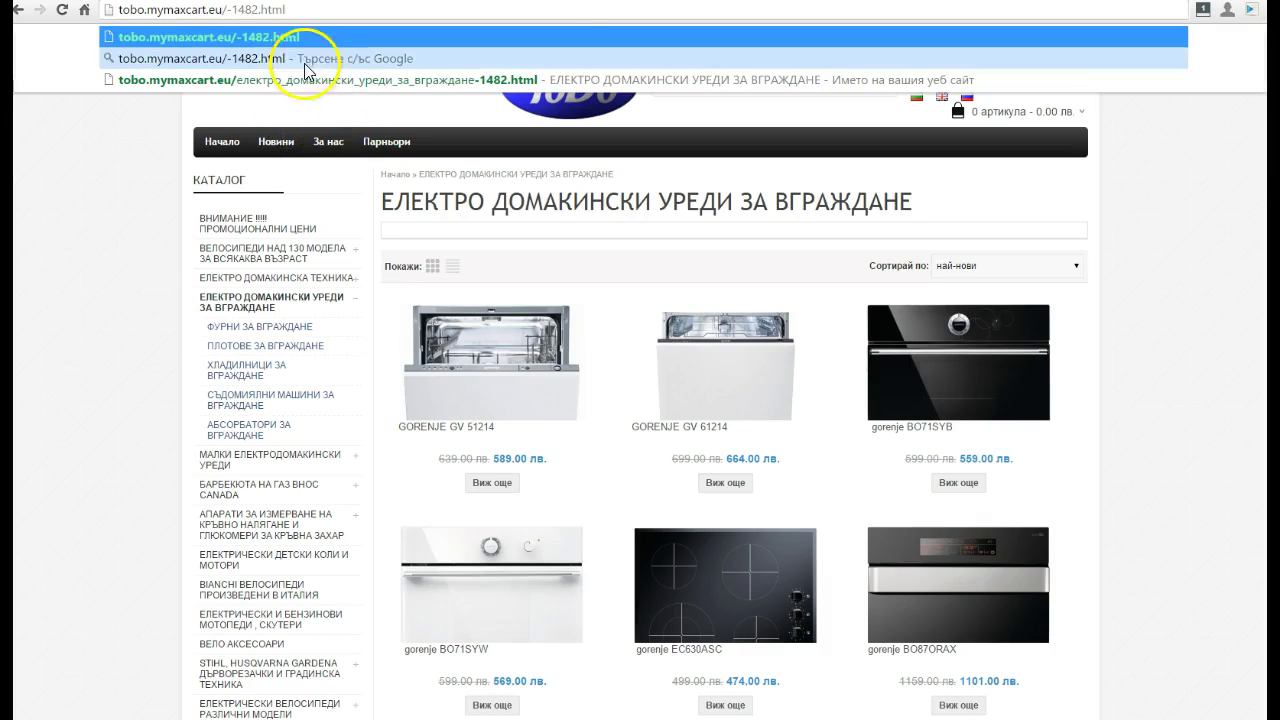
drag(228, 10, 301, 10)
key(ctrl+c)
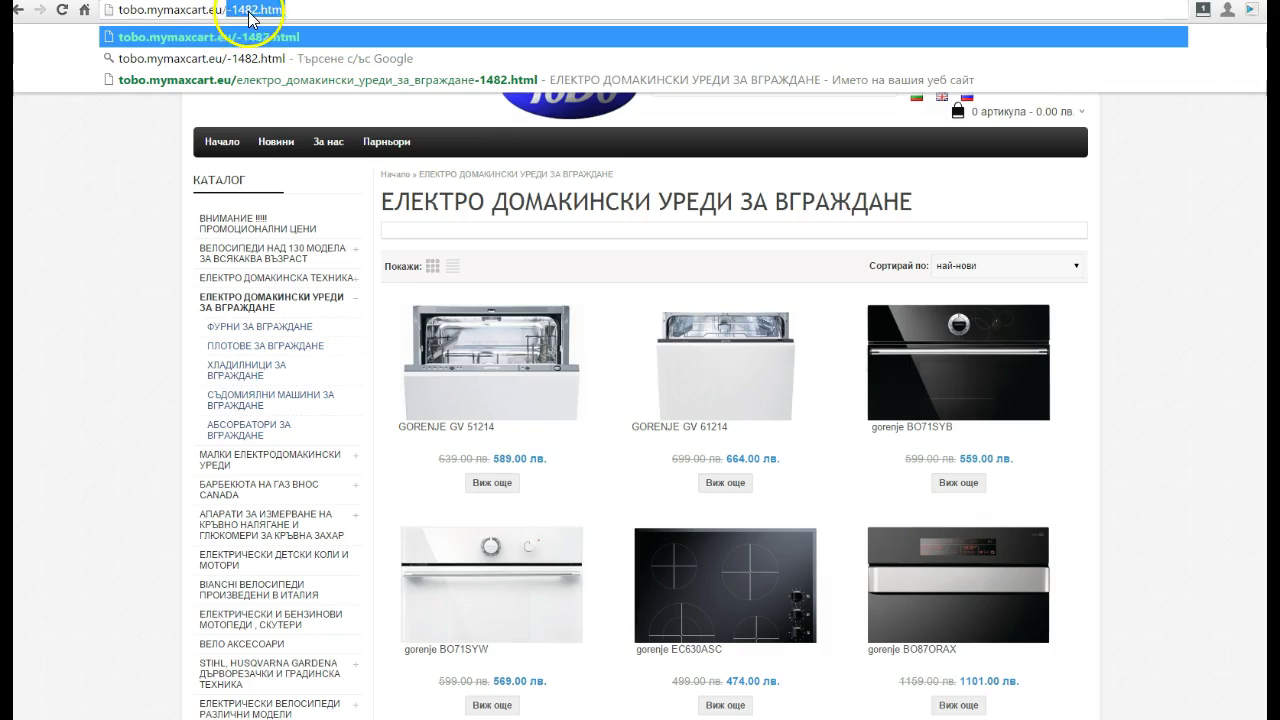
click(140, 252)
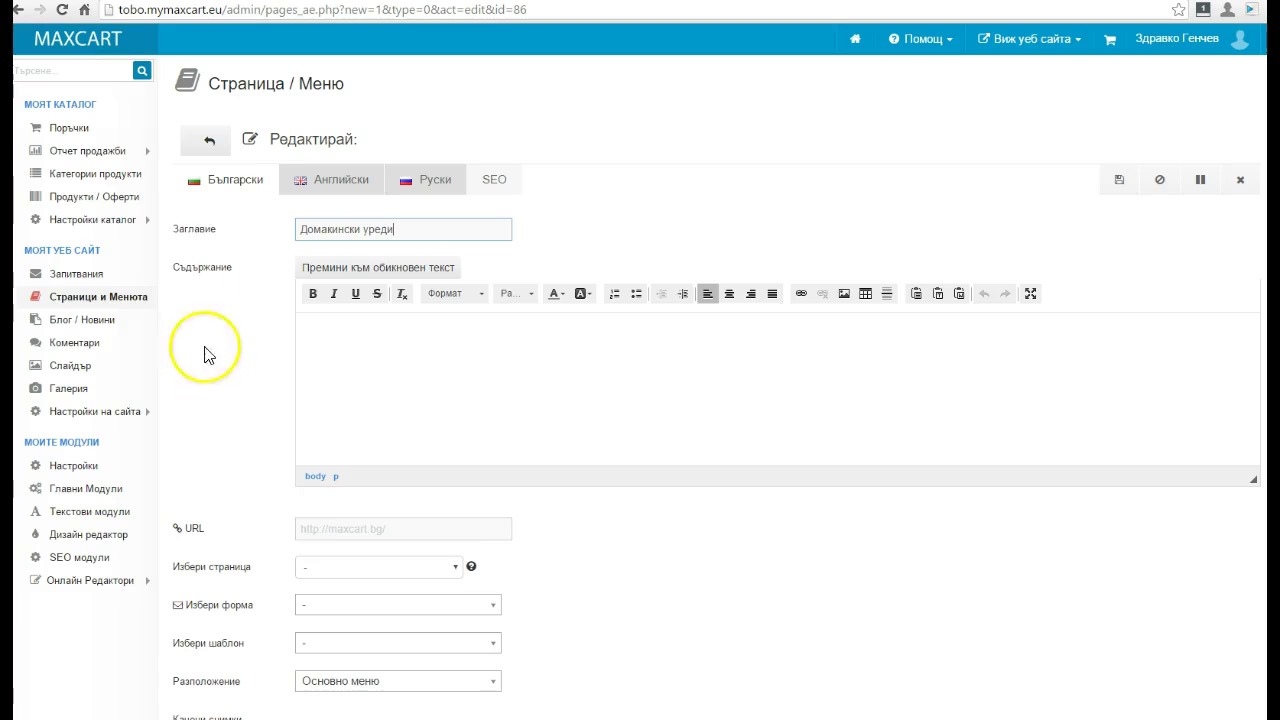
Step: Set the URL of the Домакински уреди page to the copied -1482.html
click(314, 530)
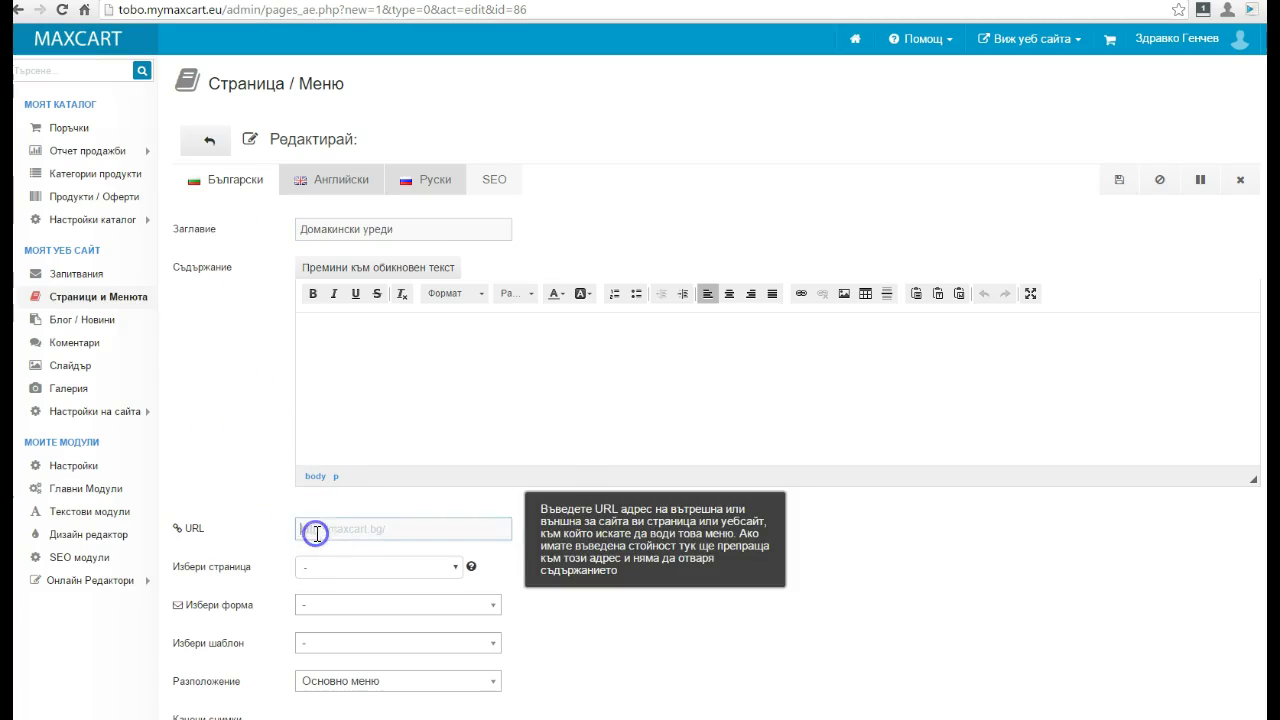
right_click(320, 538)
click(365, 391)
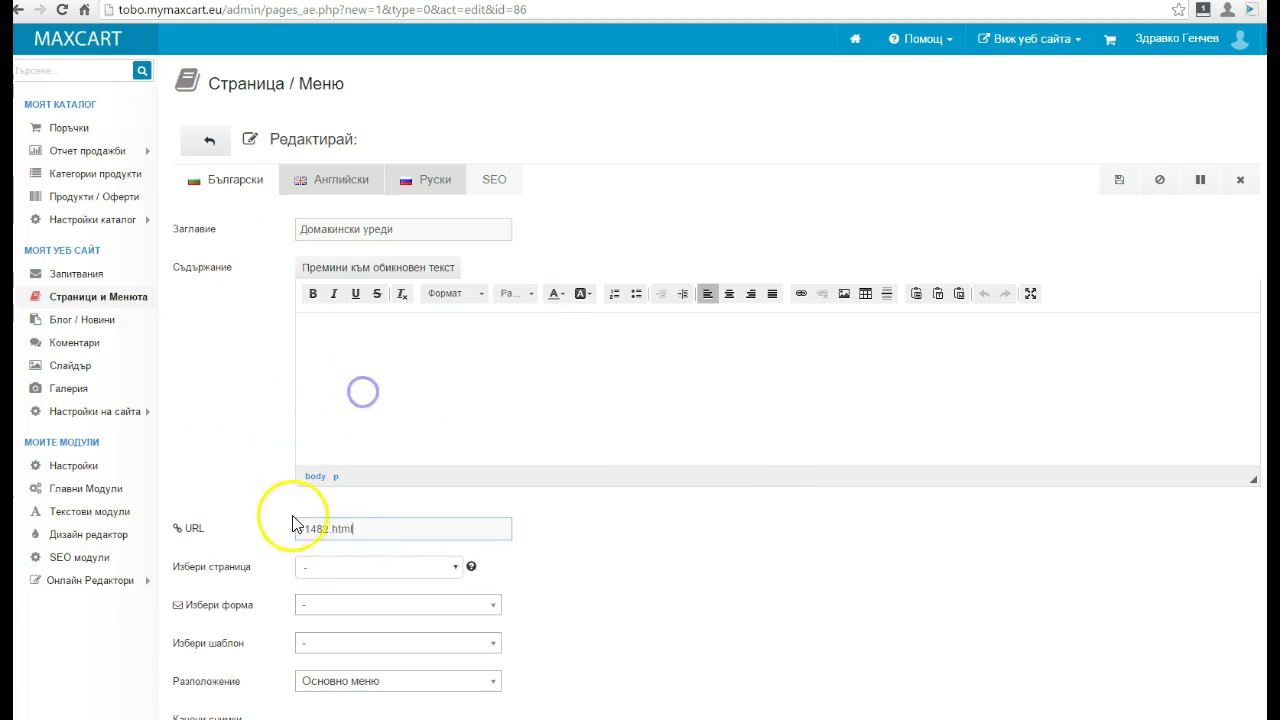
Step: Check the English version of the page, return to the Bulgarian one and save the page
click(332, 229)
click(266, 318)
click(330, 188)
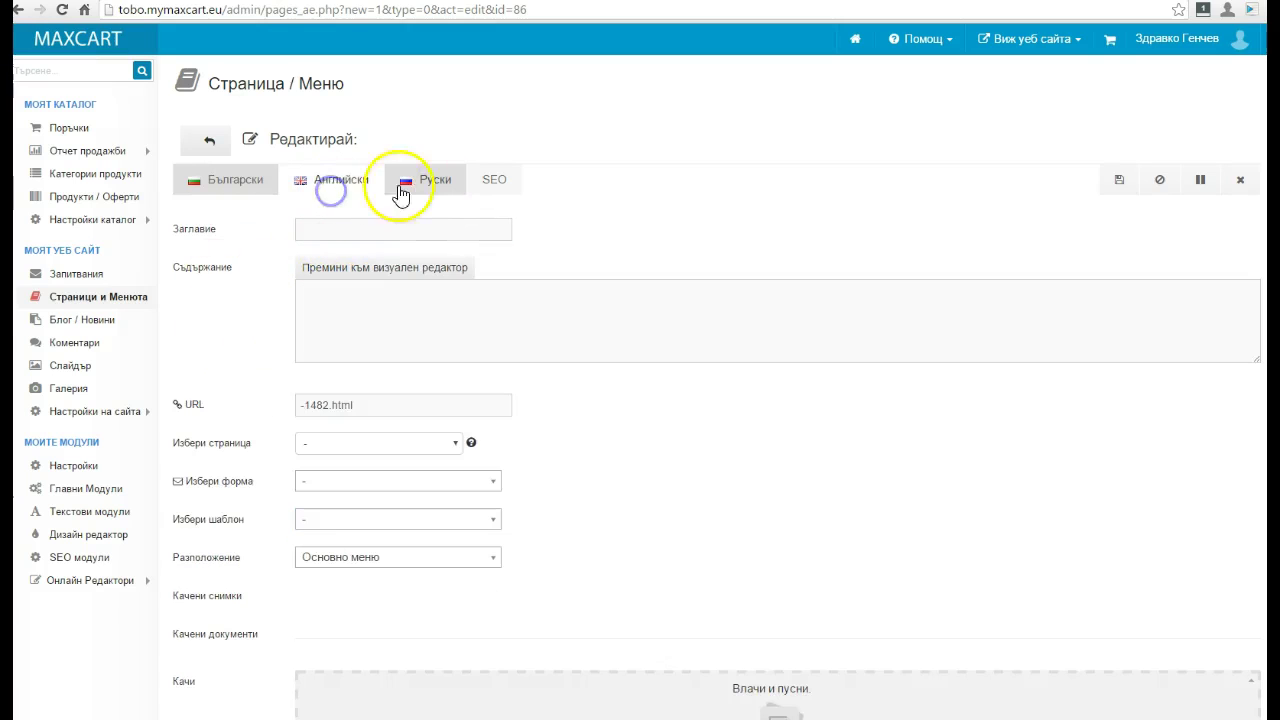
click(240, 186)
scroll(278, 432, down, 3)
click(357, 667)
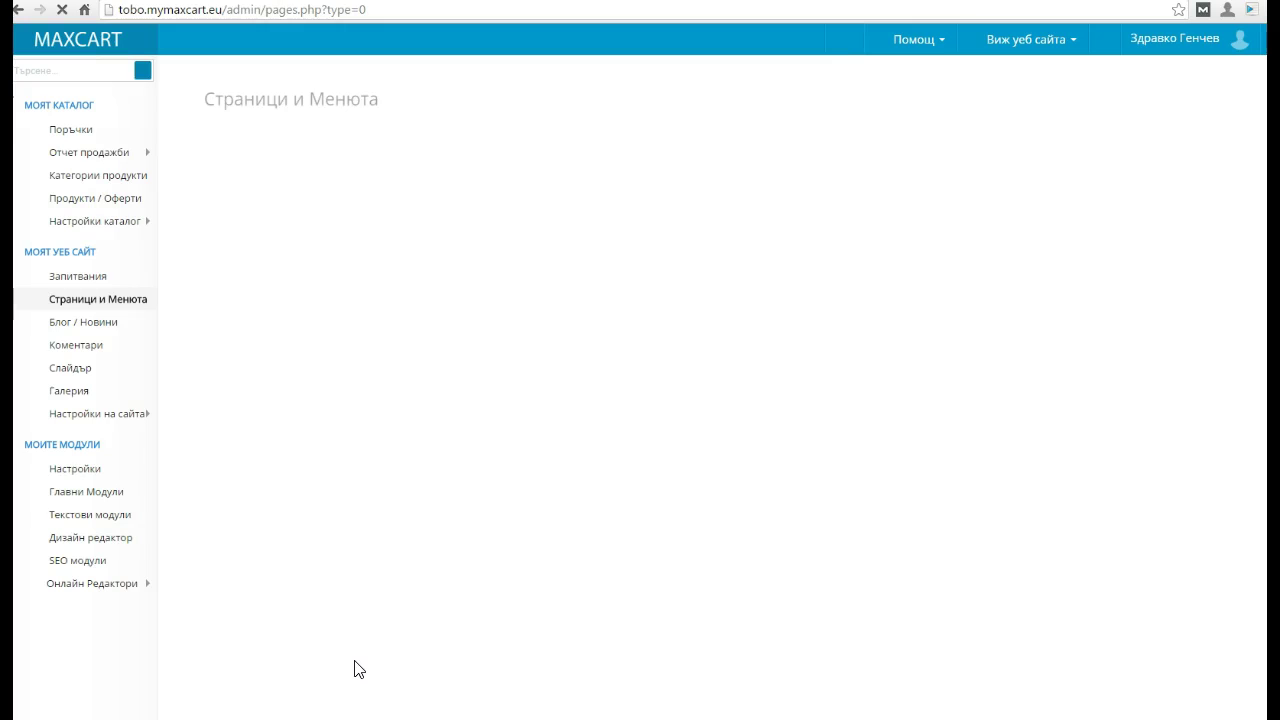
Step: Move Домакински уреди to the end of the main menu, below Парньори, and reload the storefront
click(363, 277)
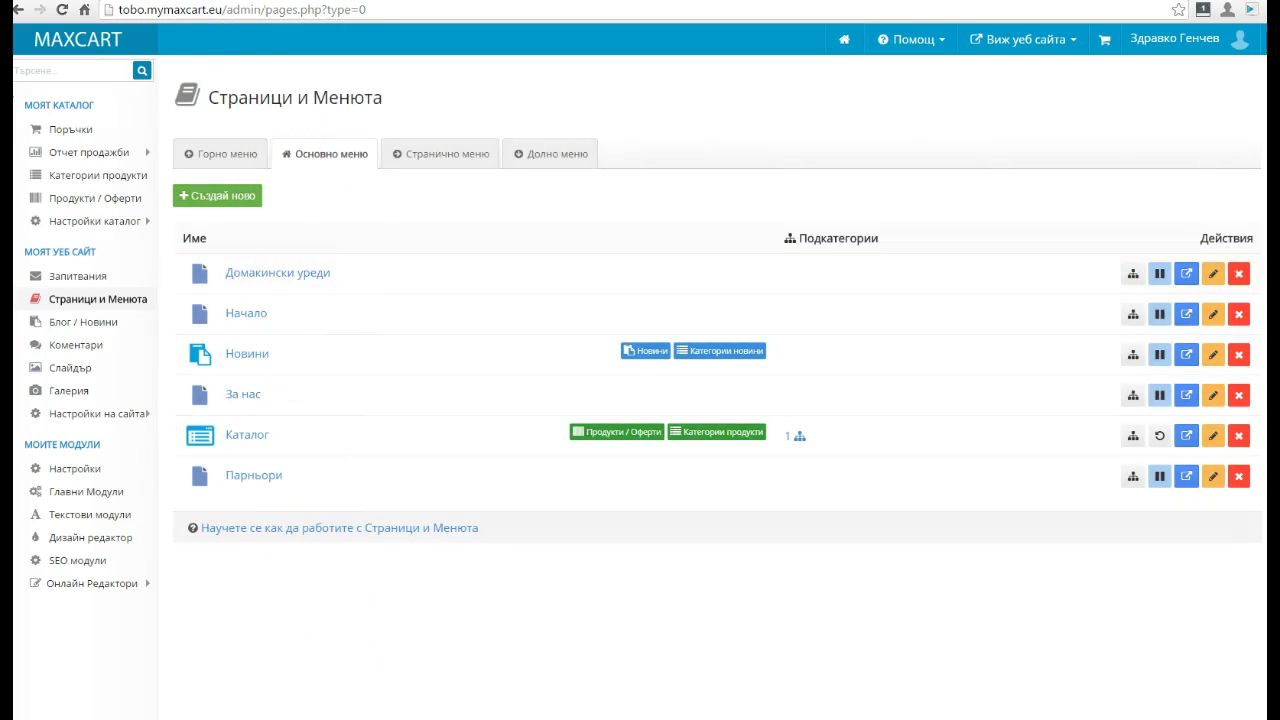
click(62, 12)
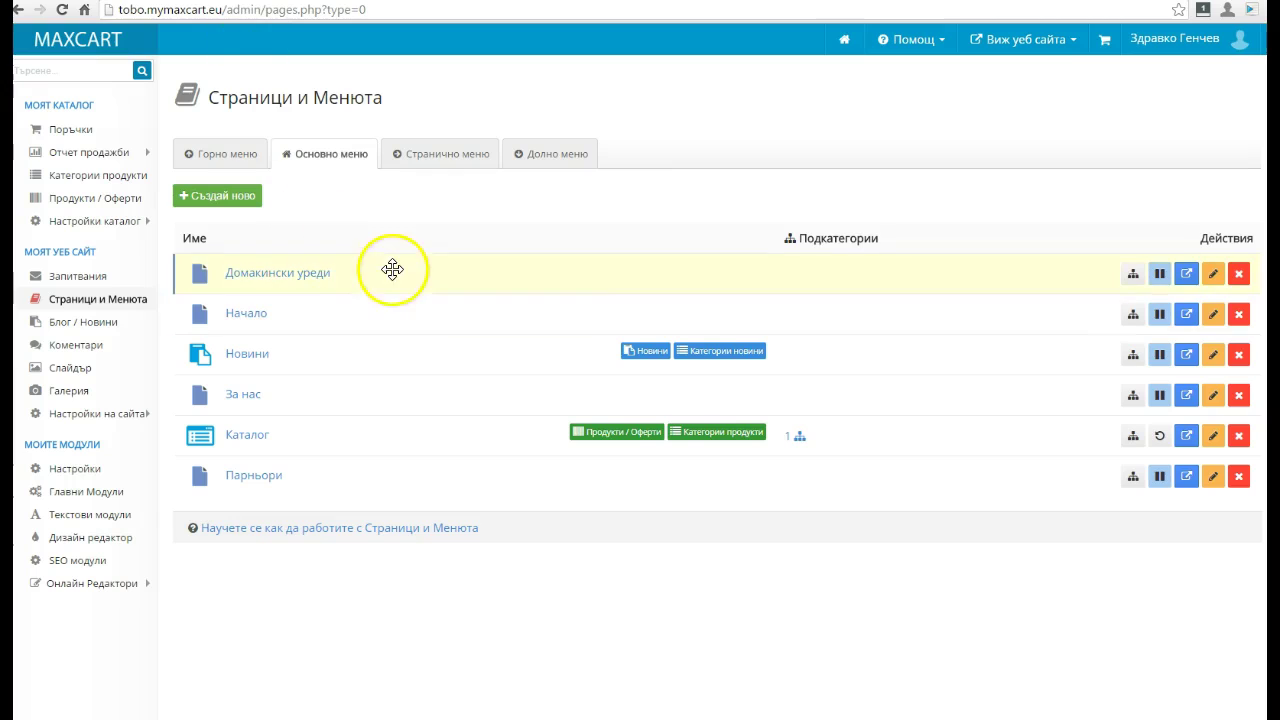
drag(391, 266, 416, 476)
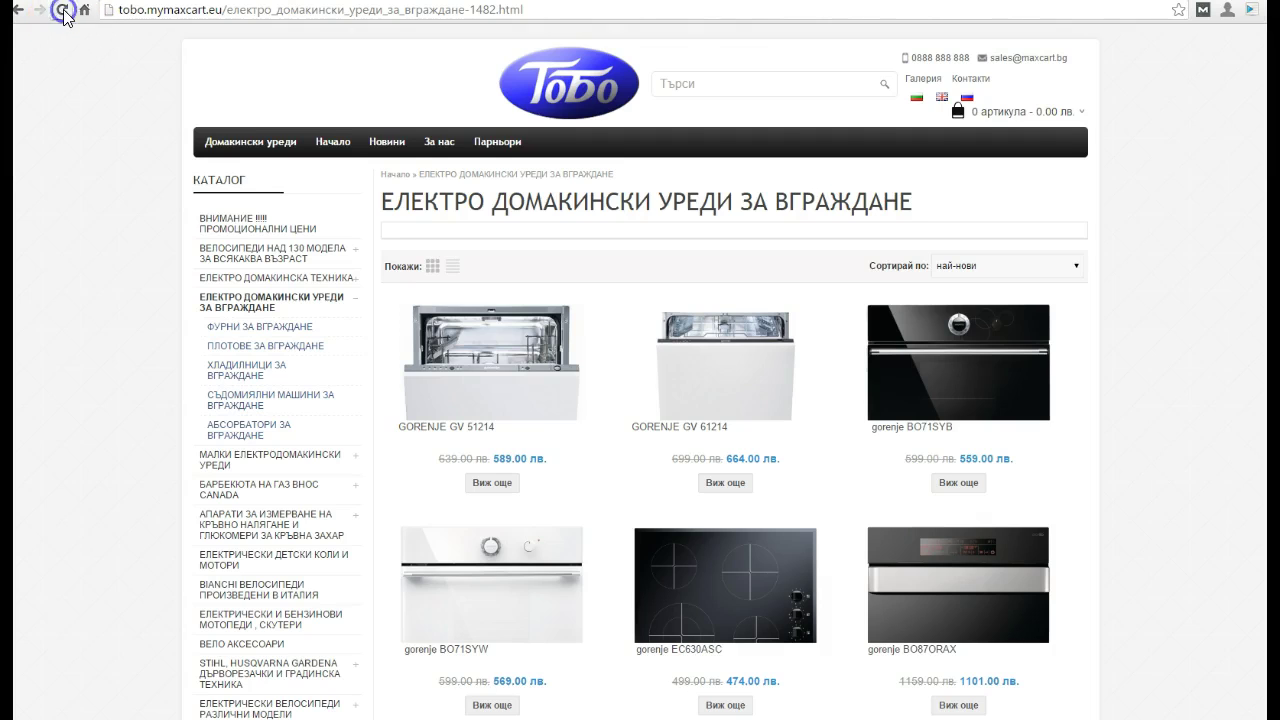
click(63, 12)
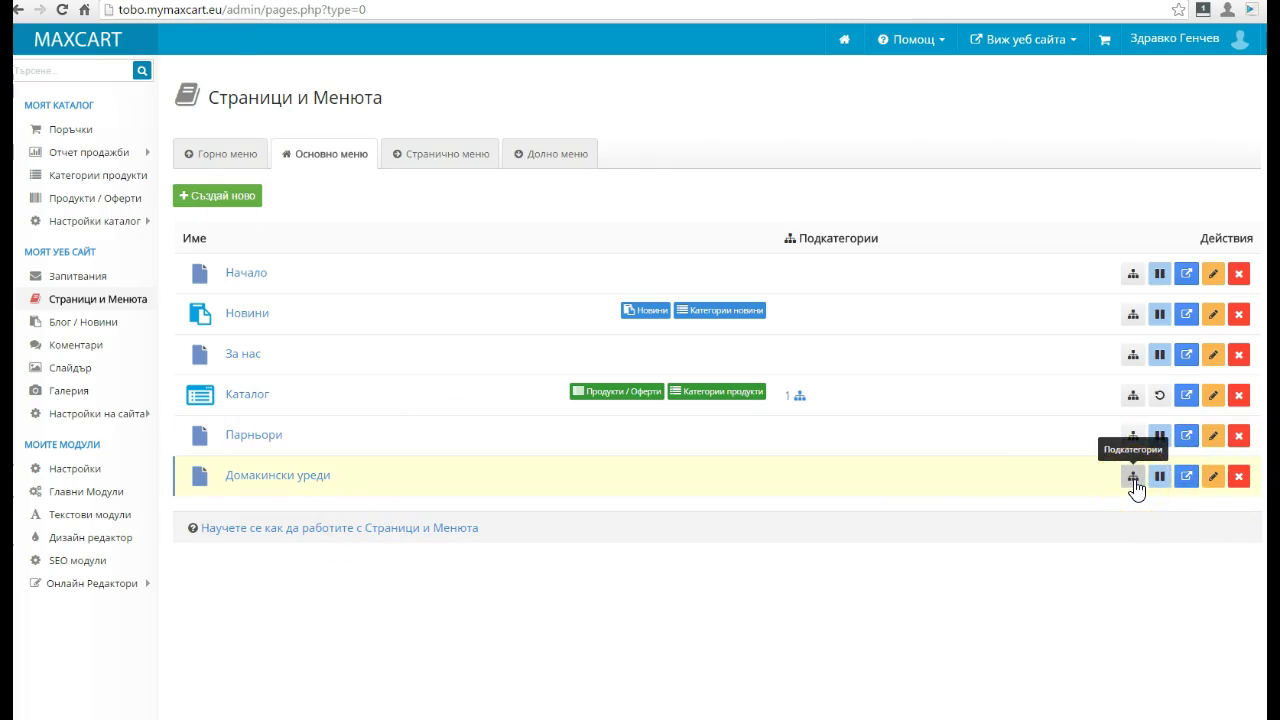
Step: Create a subcategory page under Домакински уреди and title it "Печки"
click(218, 200)
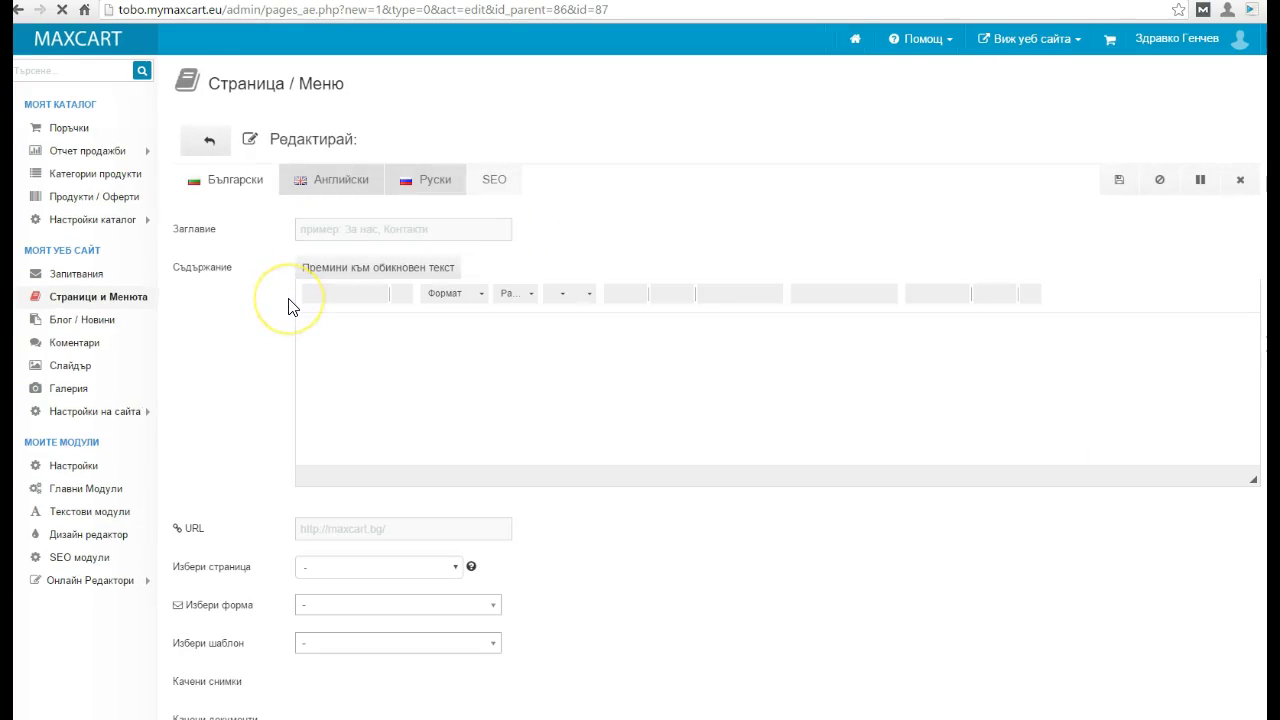
click(379, 226)
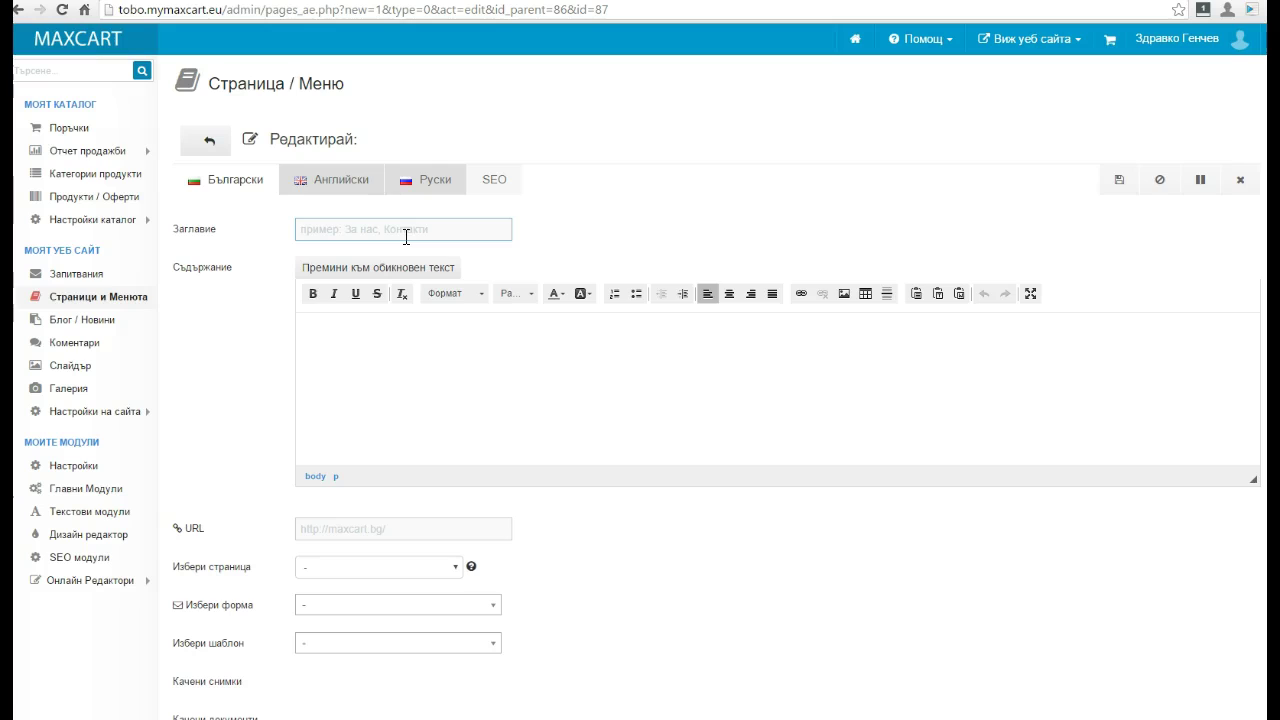
text(Печ)
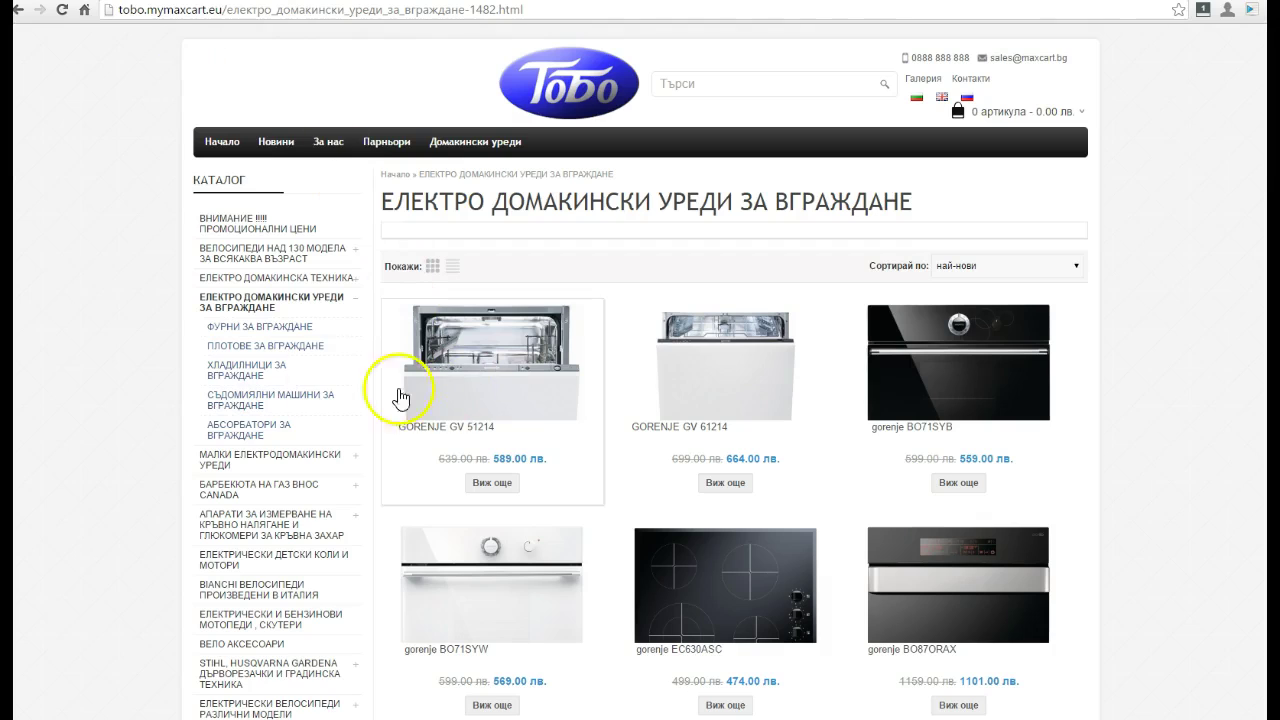
Step: Open ПРАХОСМУКАЧКИ under МАЛКИ ЕЛЕКТРОДОМАКИНСКИ УРЕДИ on the storefront and copy only the -1622.html ending of its address
click(339, 462)
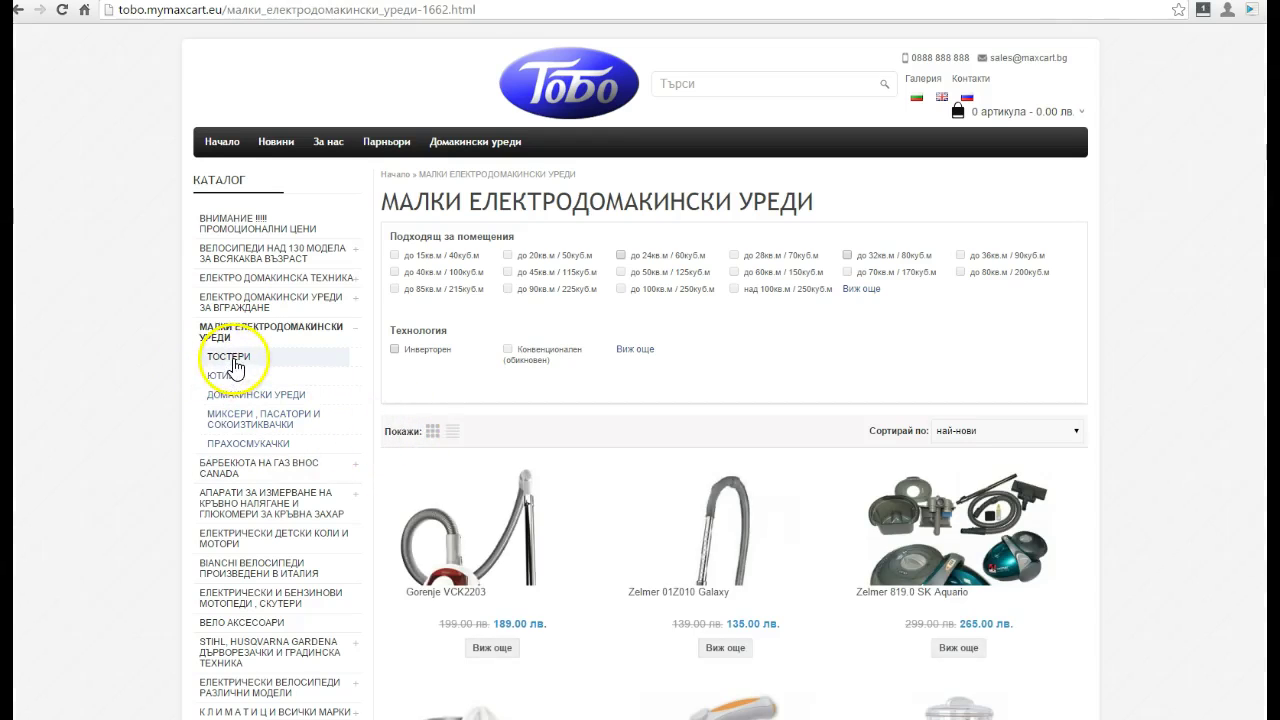
click(245, 443)
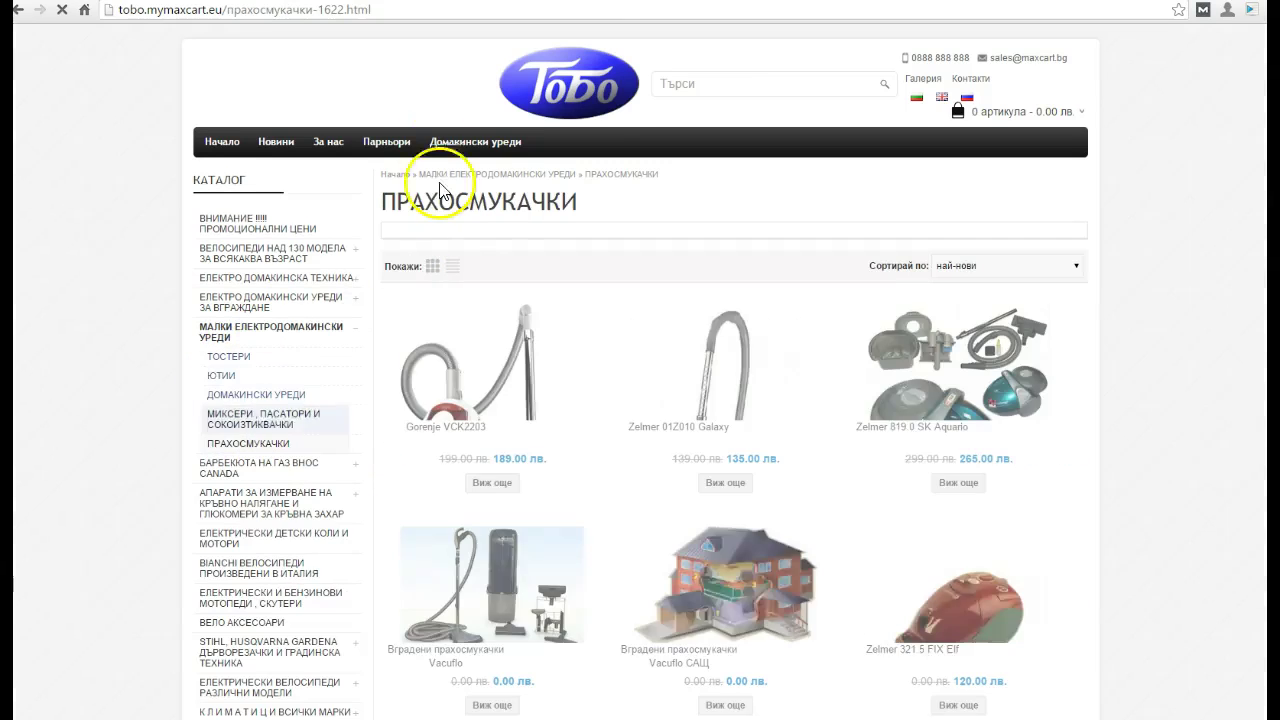
click(300, 10)
double_click(287, 10)
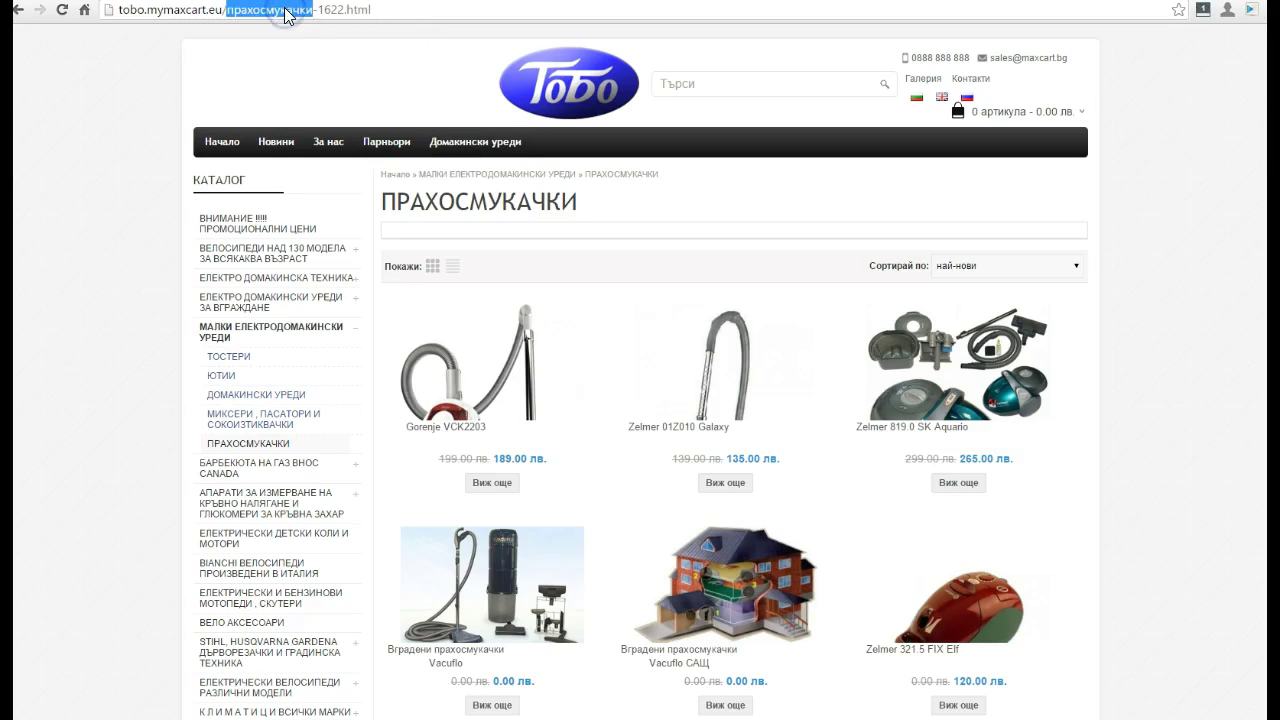
key(BackSpace)
drag(226, 10, 302, 9)
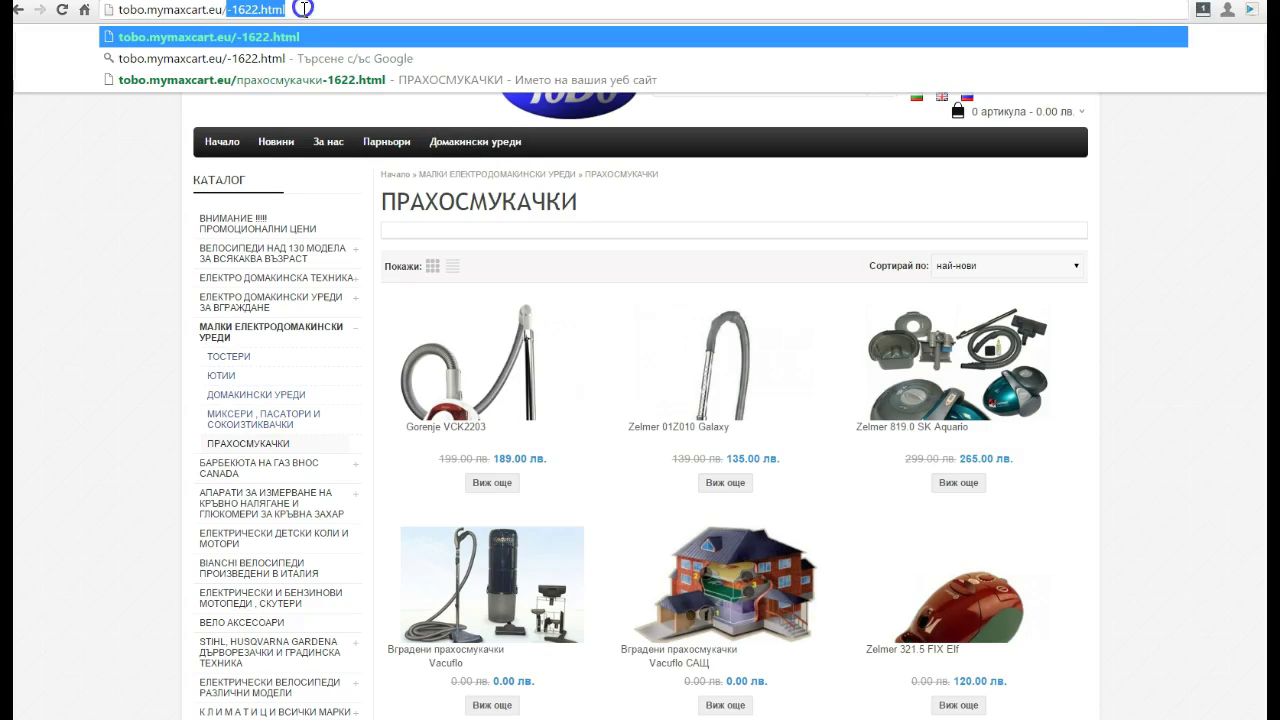
drag(232, 10, 285, 12)
click(229, 12)
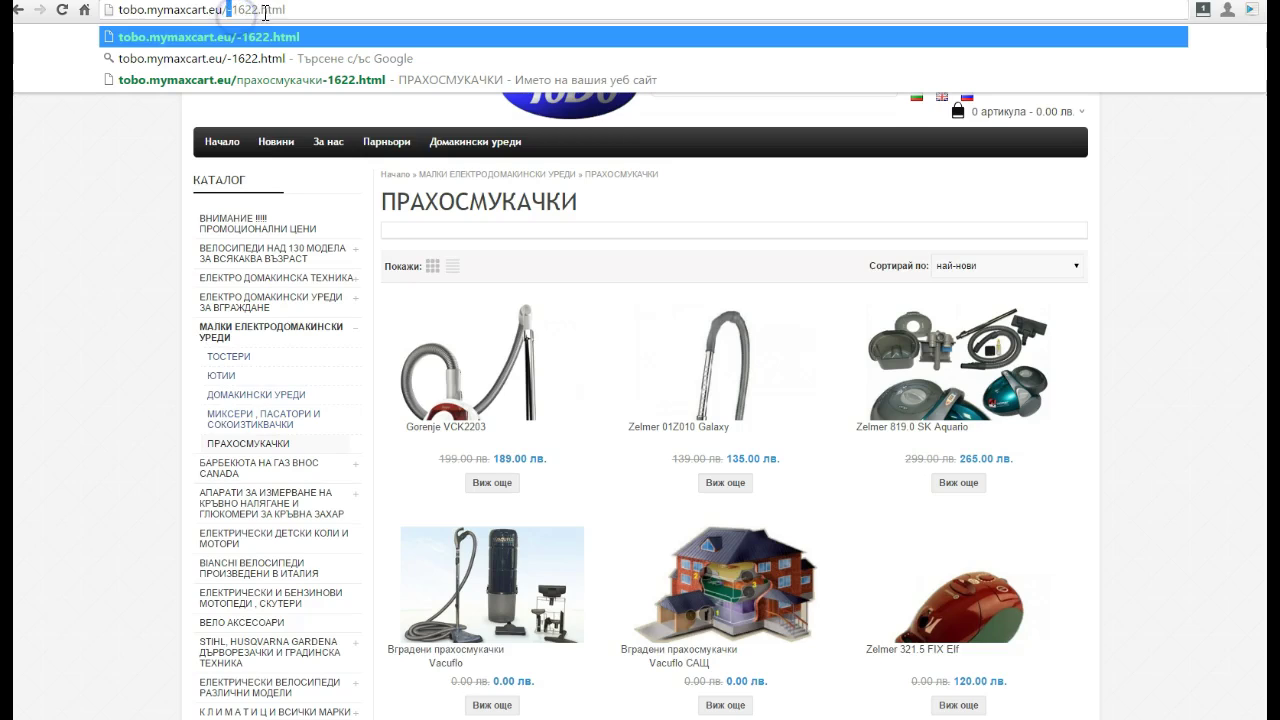
drag(244, 14, 338, 12)
key(ctrl+c)
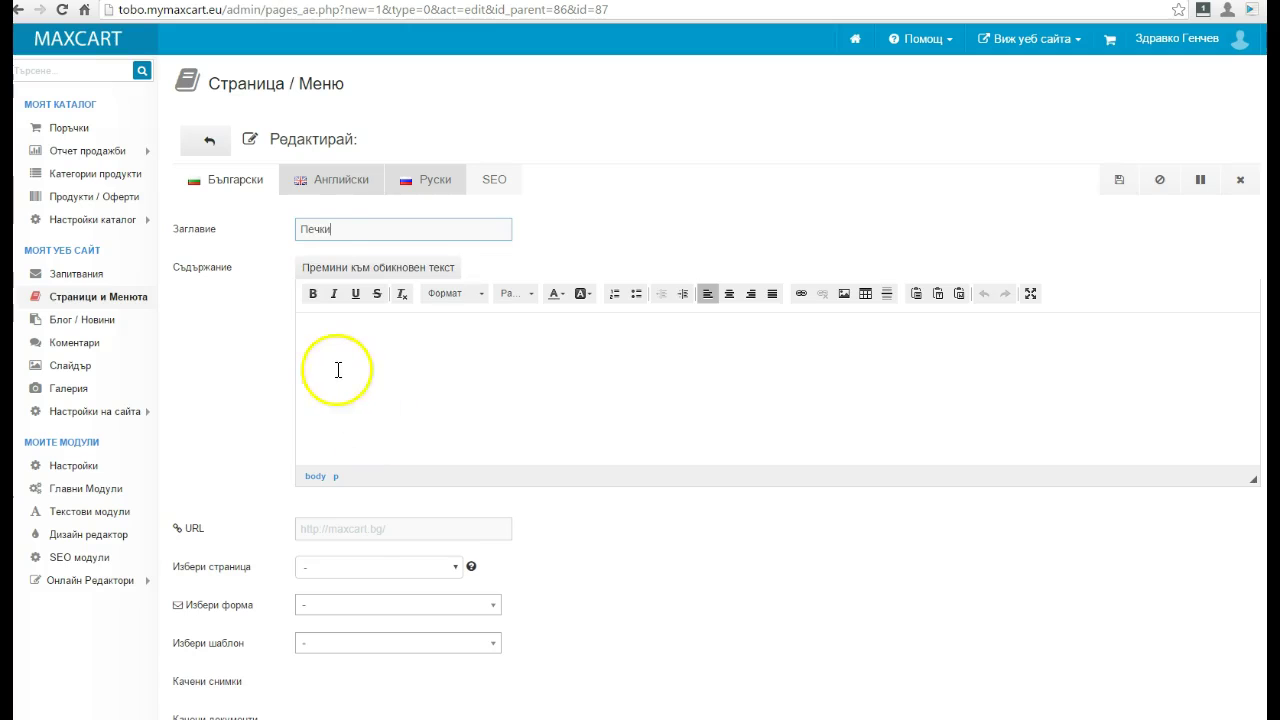
Step: Set the URL of the Печки page to the copied -1622.html and save the page
click(334, 528)
key(ctrl+v)
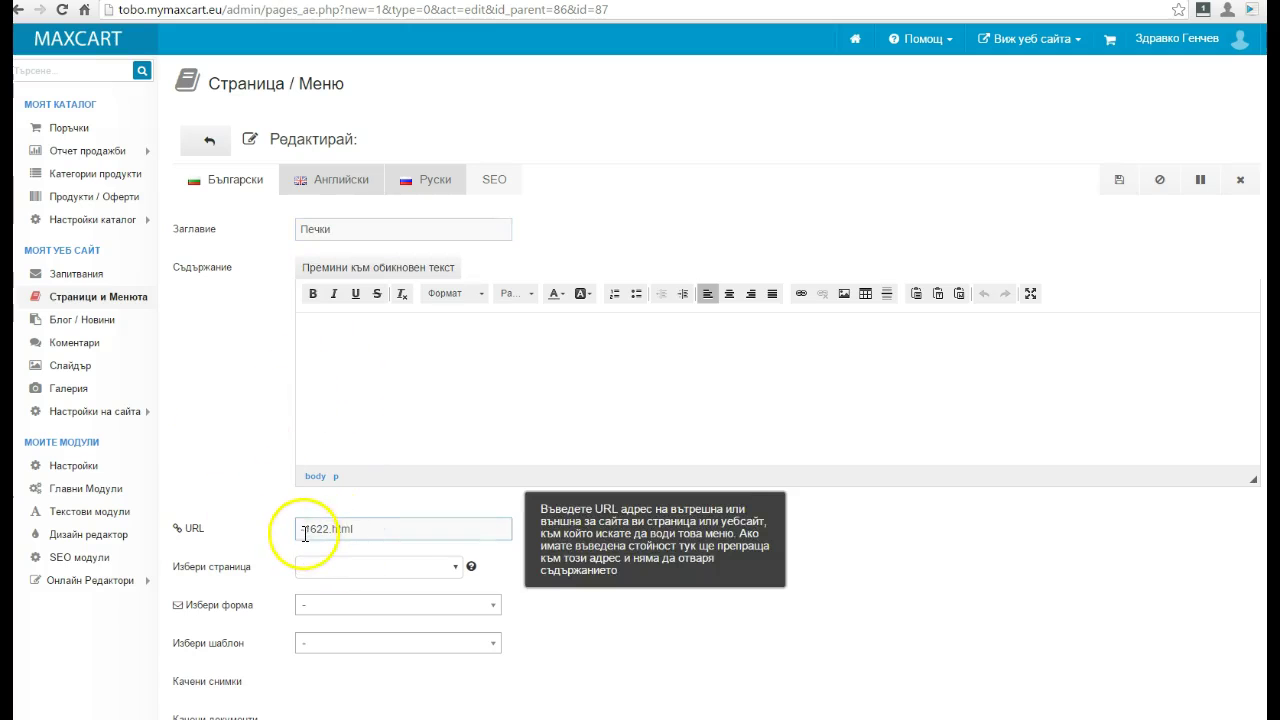
scroll(240, 440, down, 1)
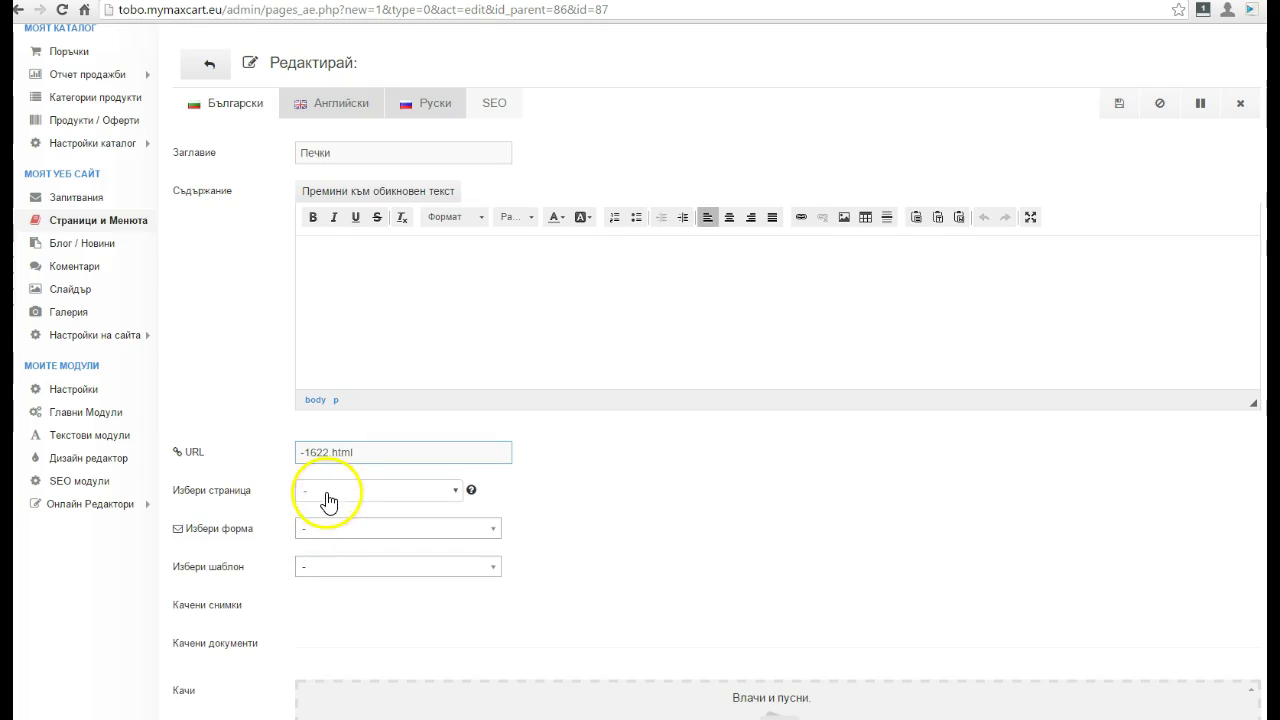
scroll(326, 500, down, 3)
click(366, 666)
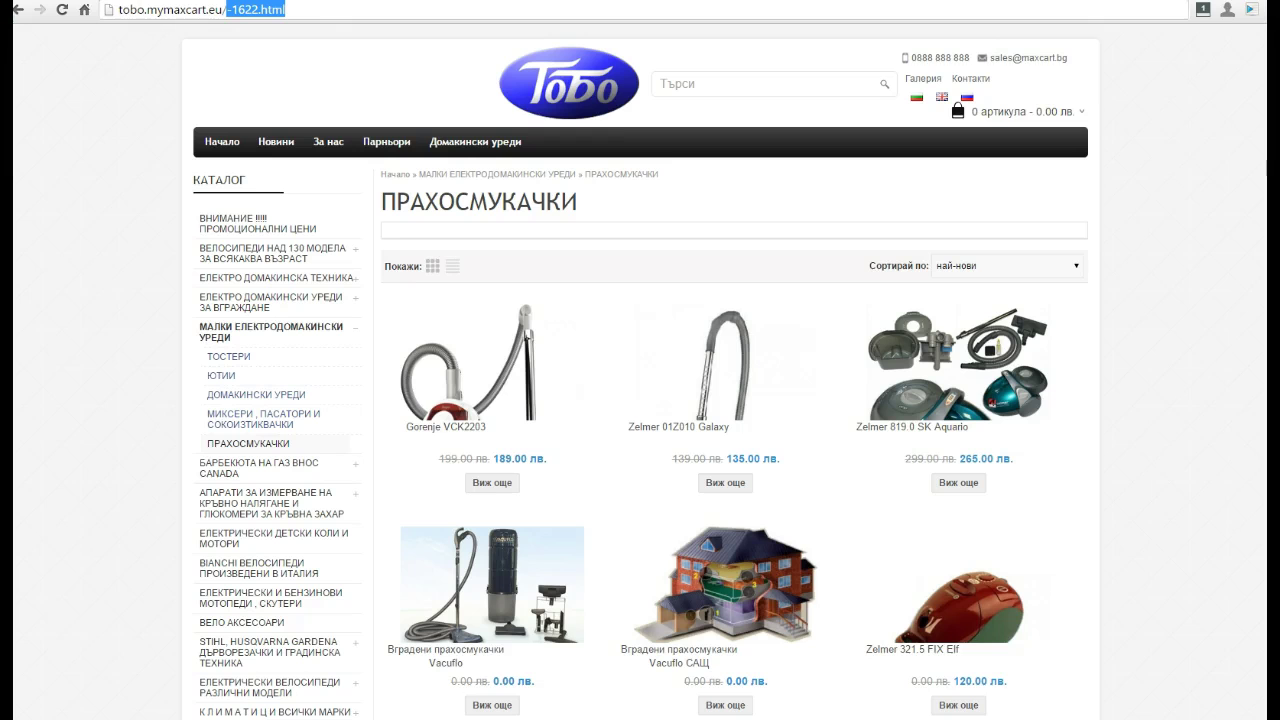
Step: Reload the storefront and test the Печки link in the Домакински уреди submenu
click(155, 172)
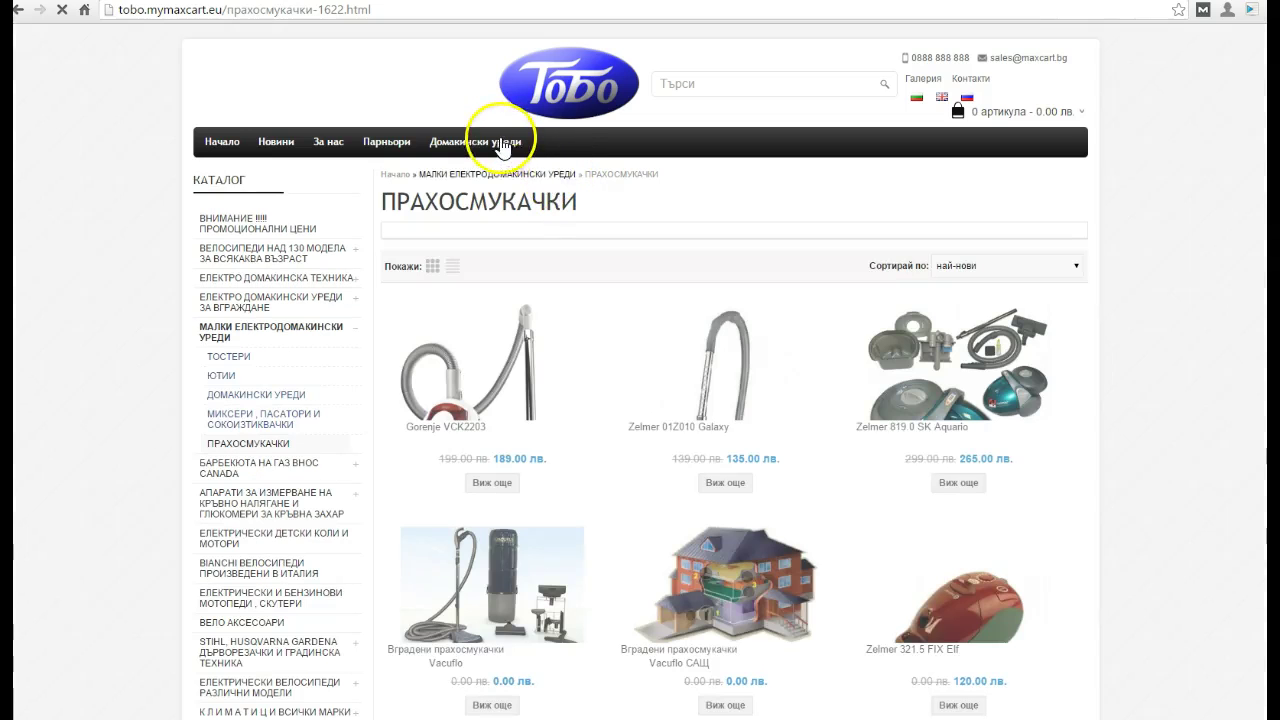
mouse_move(495, 141)
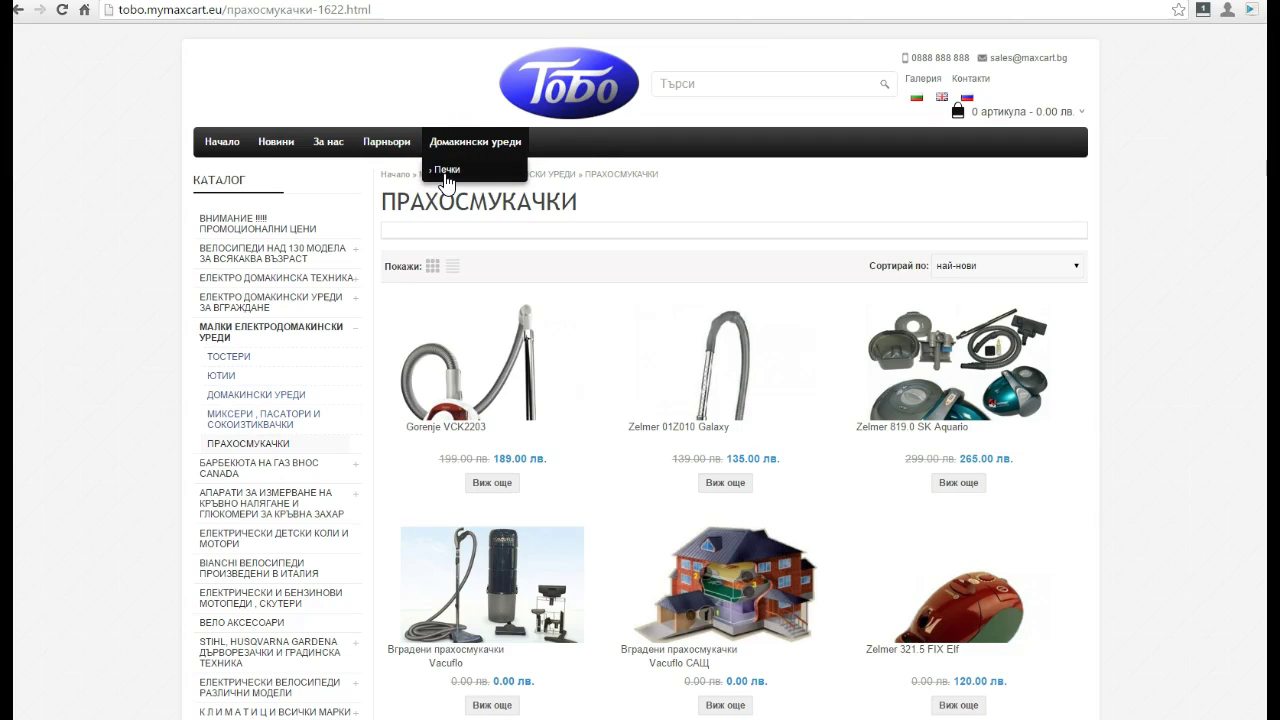
click(447, 177)
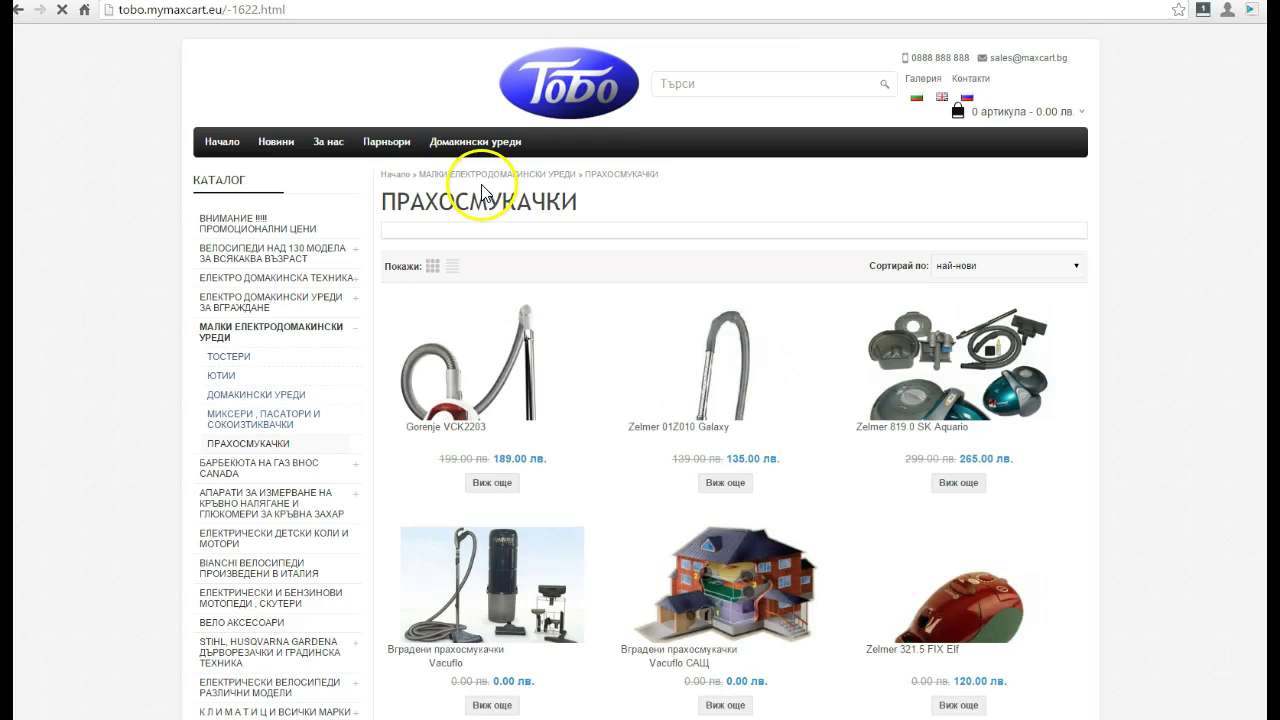
mouse_move(472, 138)
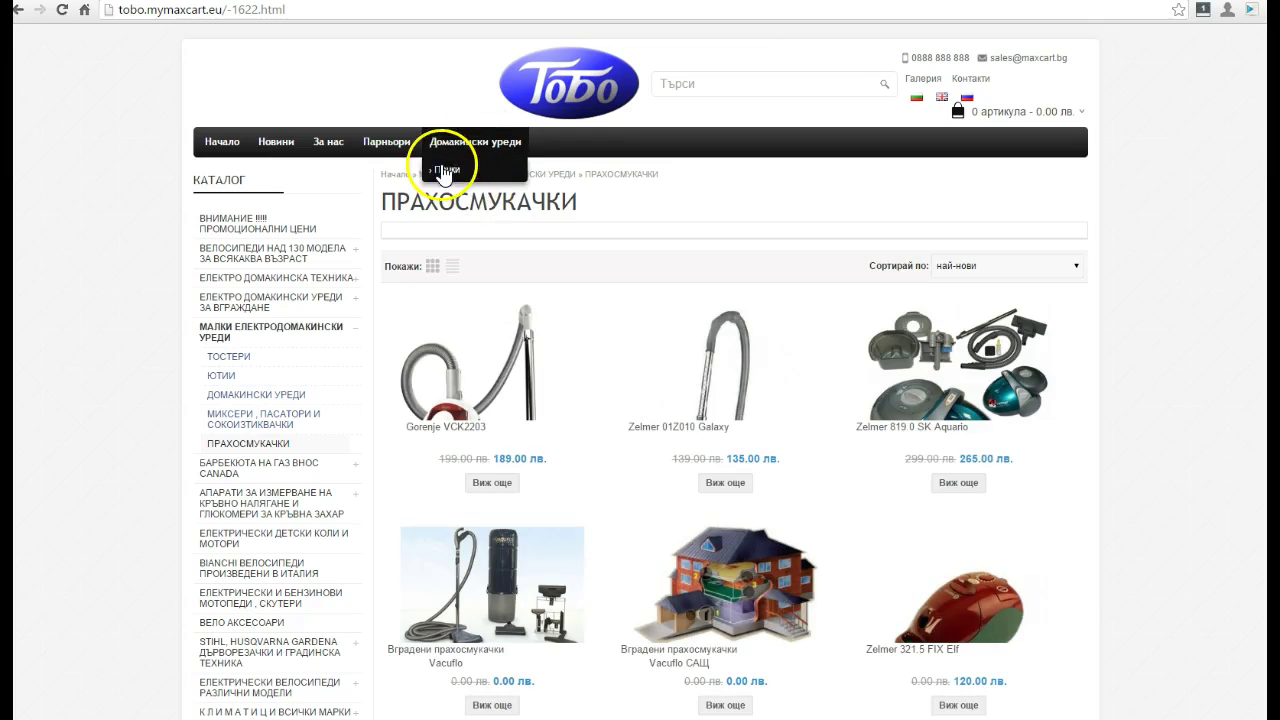